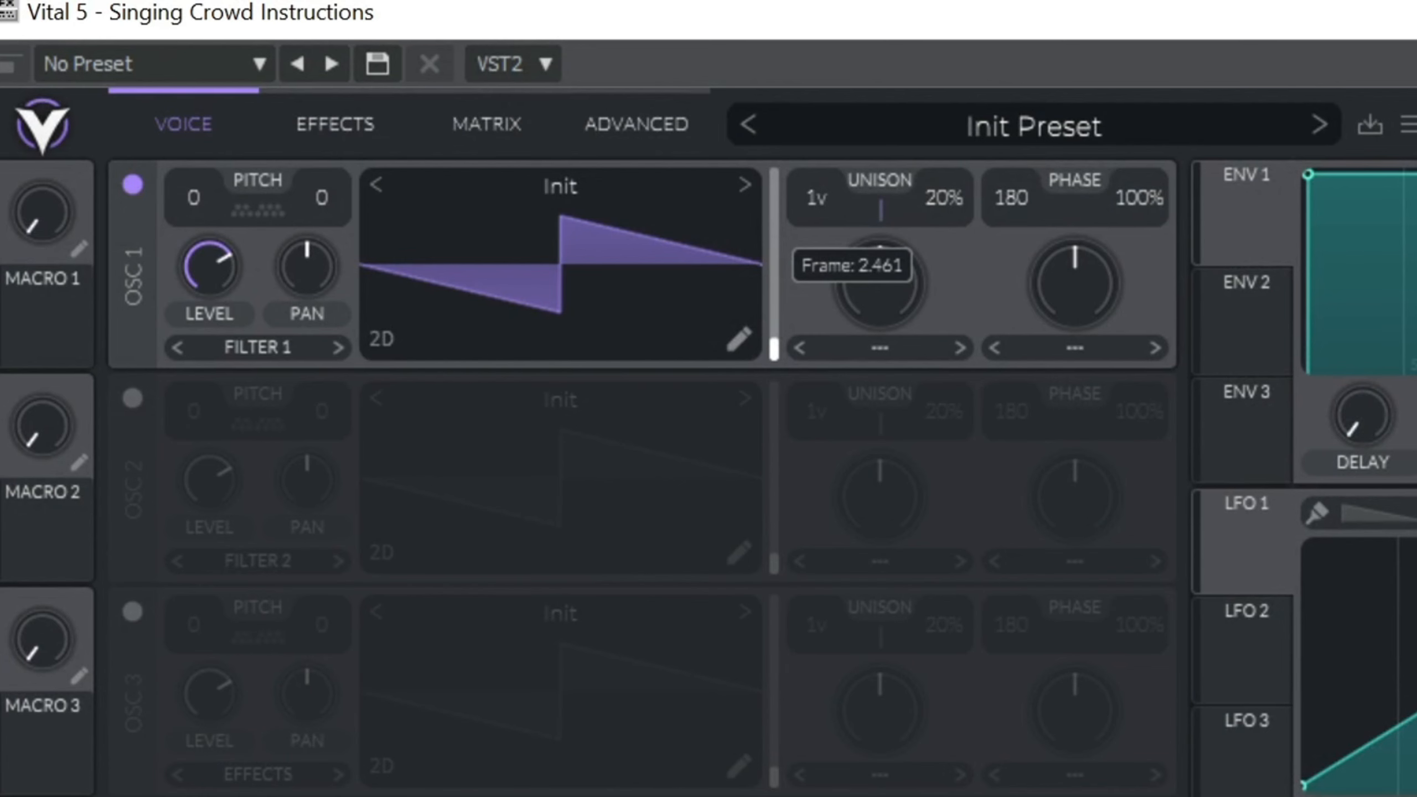
Generate oscillator 1's wavetable from the text "oooow" using Text to Wavetable
{"action": "right_click", "coordinate": [564, 266]}
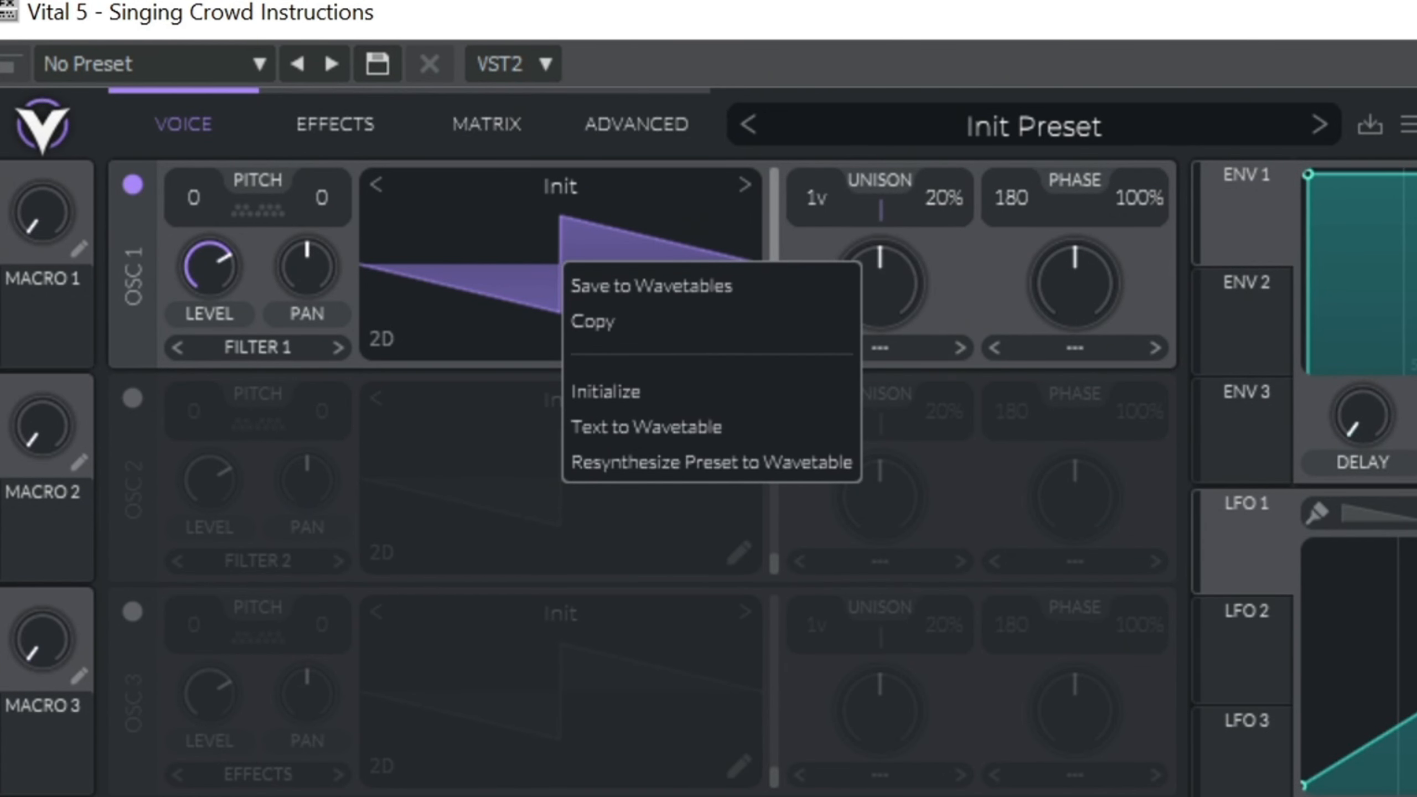
{"action": "left_click", "coordinate": [646, 426]}
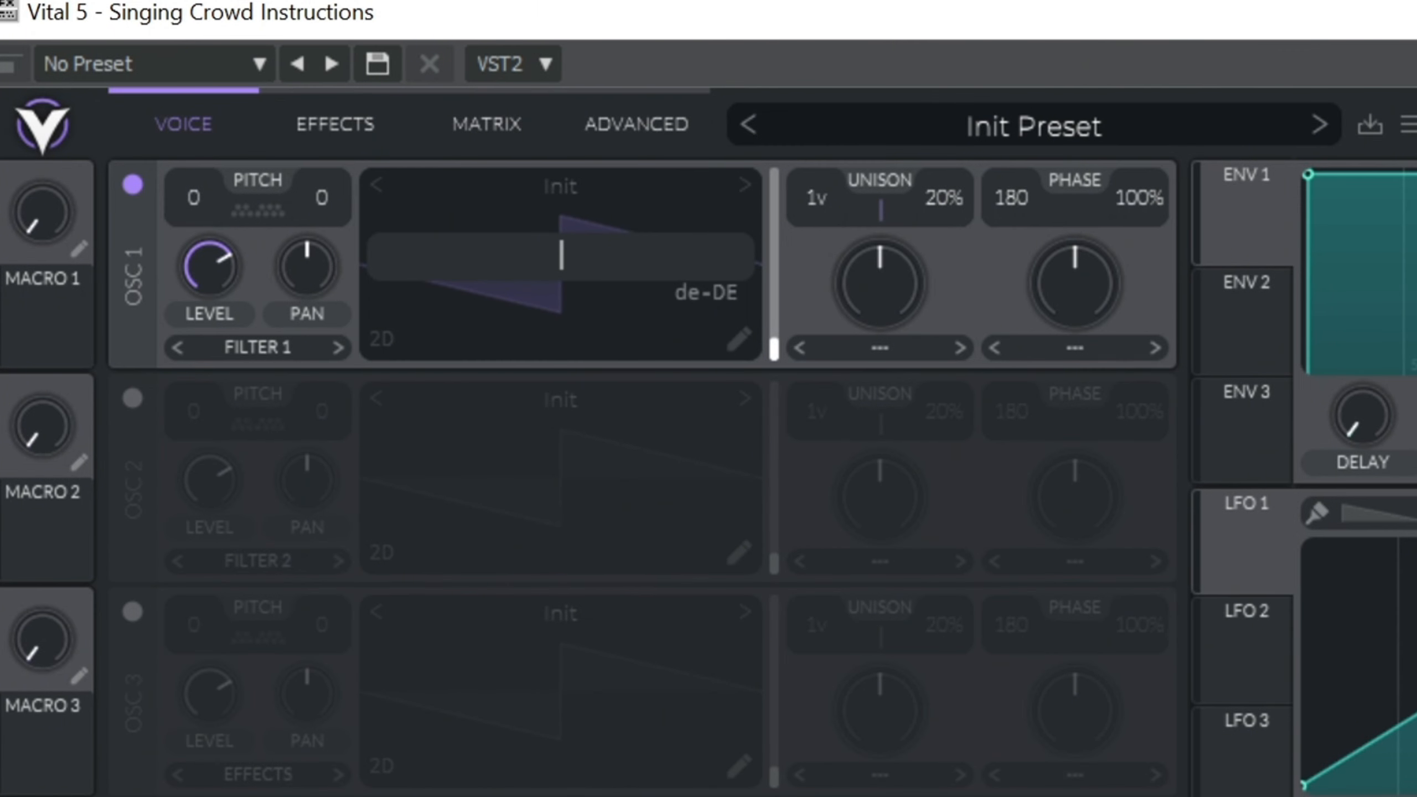
{"action": "type", "text": "DAN"}
{"action": "key", "text": "BackSpace"}
{"action": "key", "text": "BackSpace"}
{"action": "key", "text": "BackSpace"}
{"action": "type", "text": "oooow"}
{"action": "key", "text": "Return"}
Assign LFO 1 to modulate oscillator 1's wavetable frame and lower the oscillator's transpose
{"action": "left_click", "coordinate": [1243, 650]}
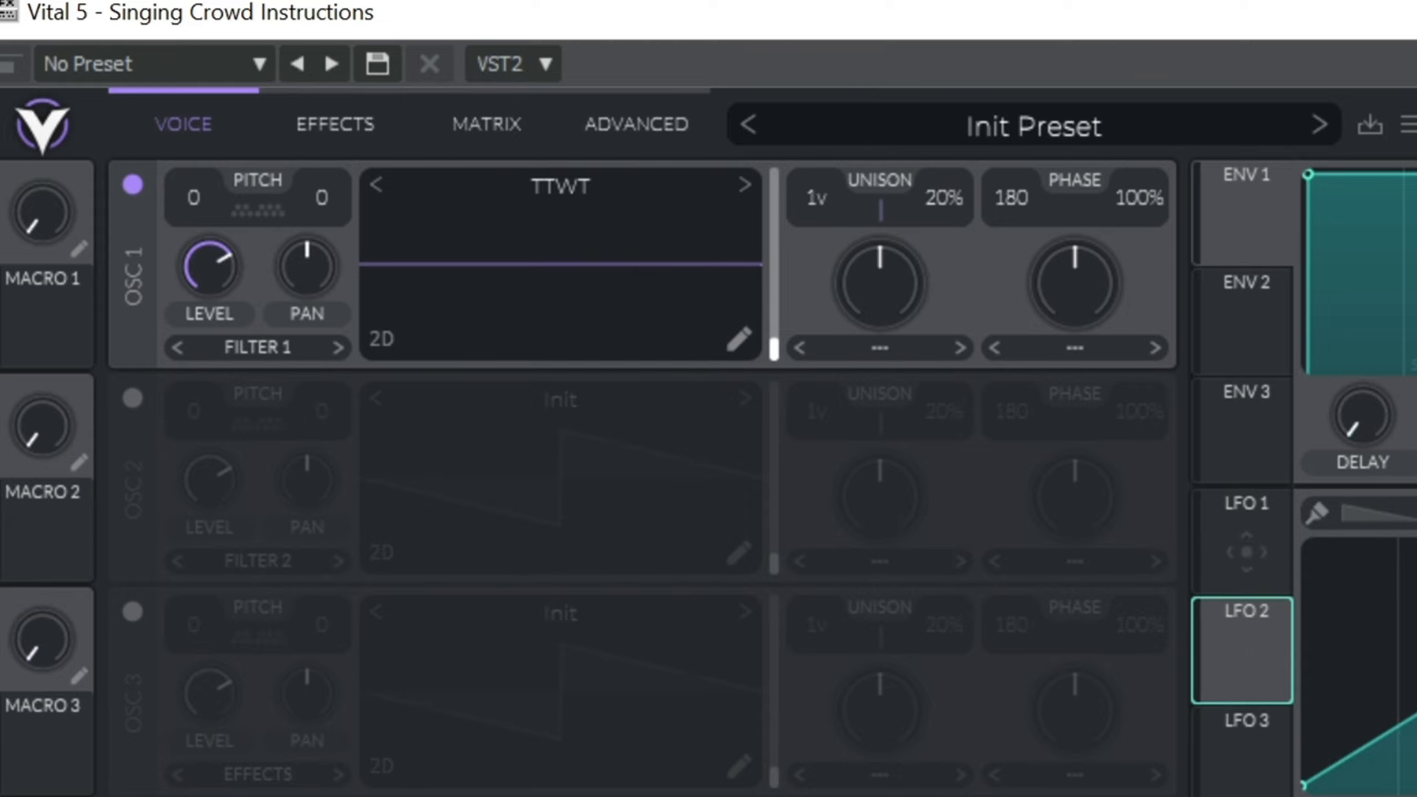
{"action": "left_click", "coordinate": [1242, 542]}
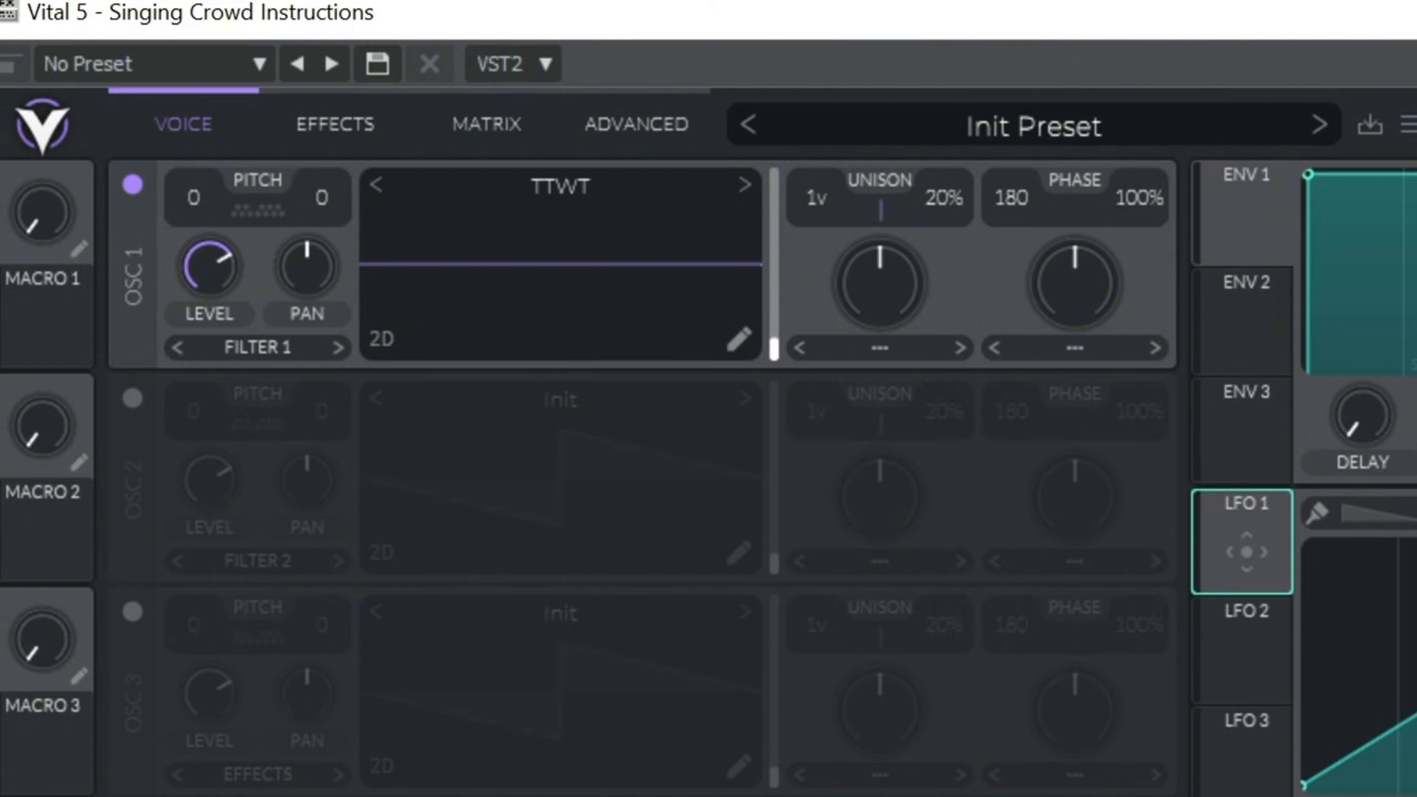
{"action": "left_click_drag", "start_coordinate": [1247, 552], "coordinate": [739, 266]}
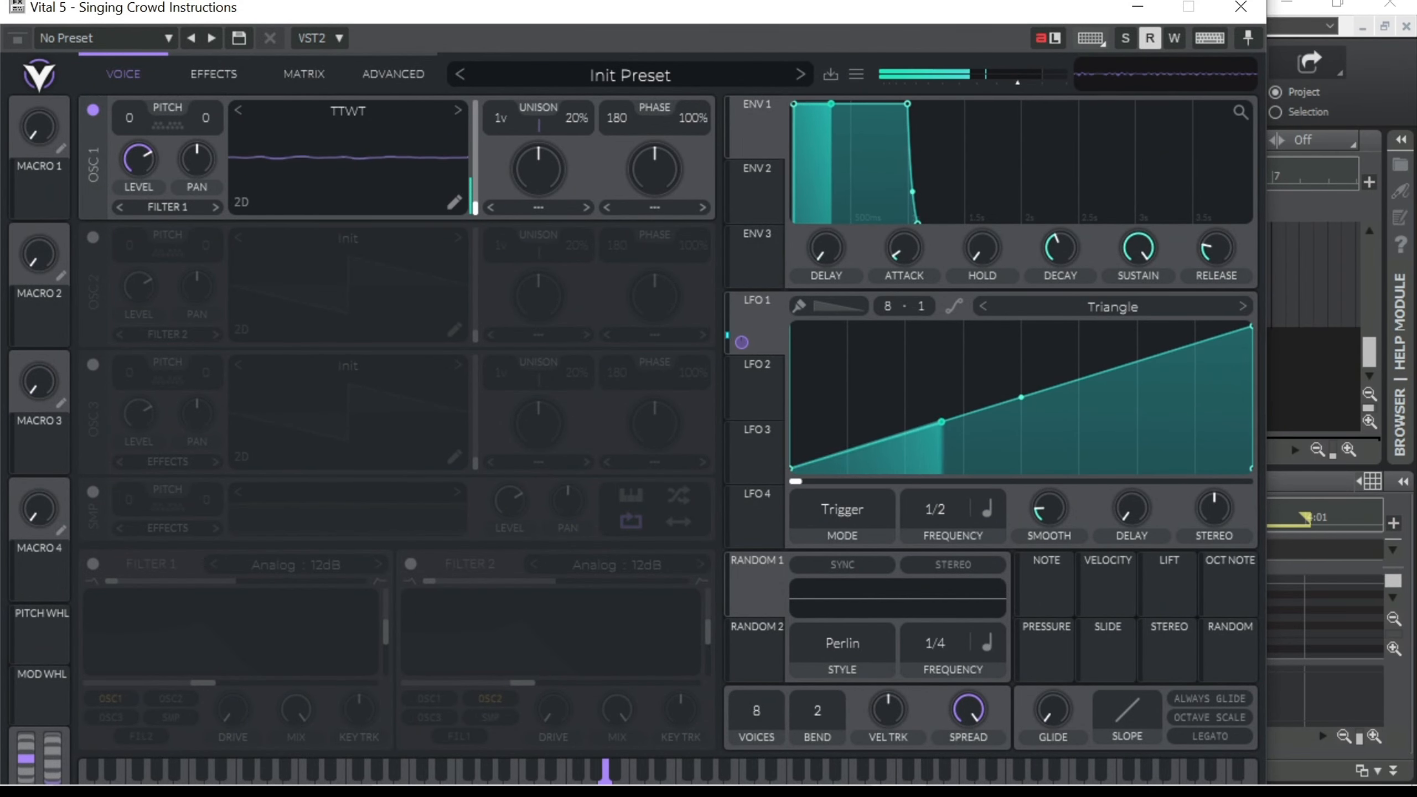
{"action": "left_click_drag", "start_coordinate": [130, 118], "coordinate": [130, 148]}
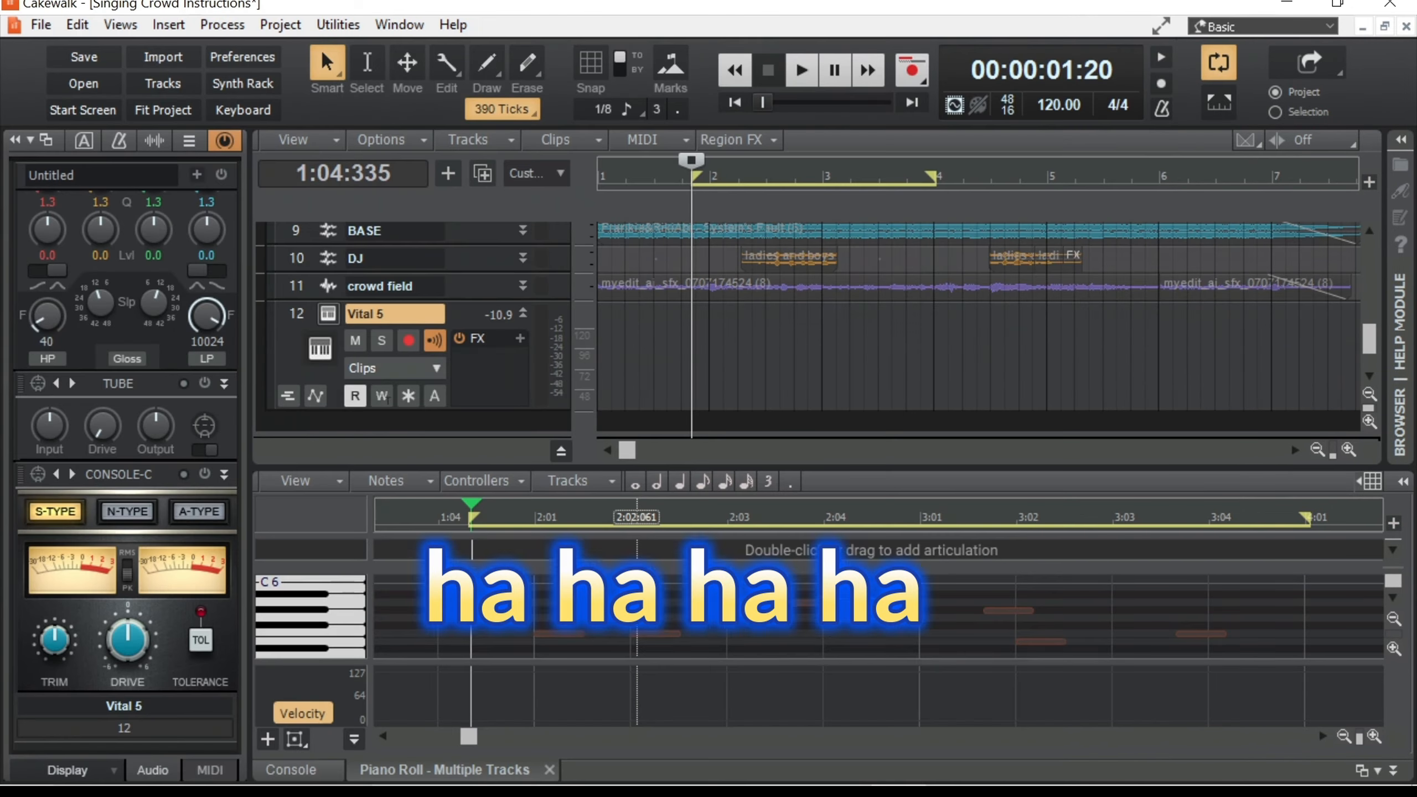
Close the synth window and look over the crowd tracks in the project's track list
{"action": "left_click", "coordinate": [1241, 7]}
{"action": "scroll", "coordinate": [692, 326], "scroll_direction": "up", "scroll_amount": 3}
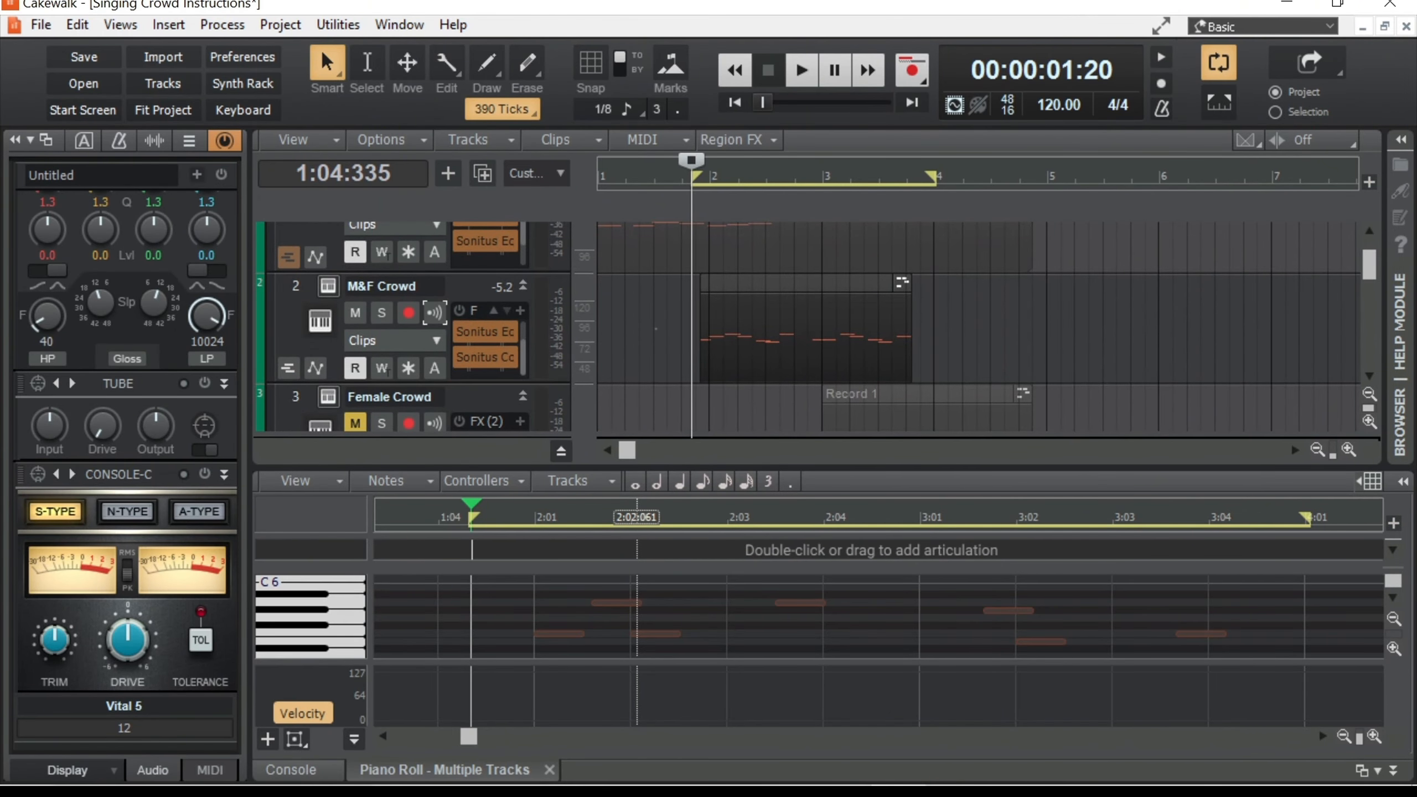
{"action": "scroll", "coordinate": [692, 327], "scroll_direction": "down", "scroll_amount": 5}
{"action": "scroll", "coordinate": [691, 326], "scroll_direction": "up", "scroll_amount": 5}
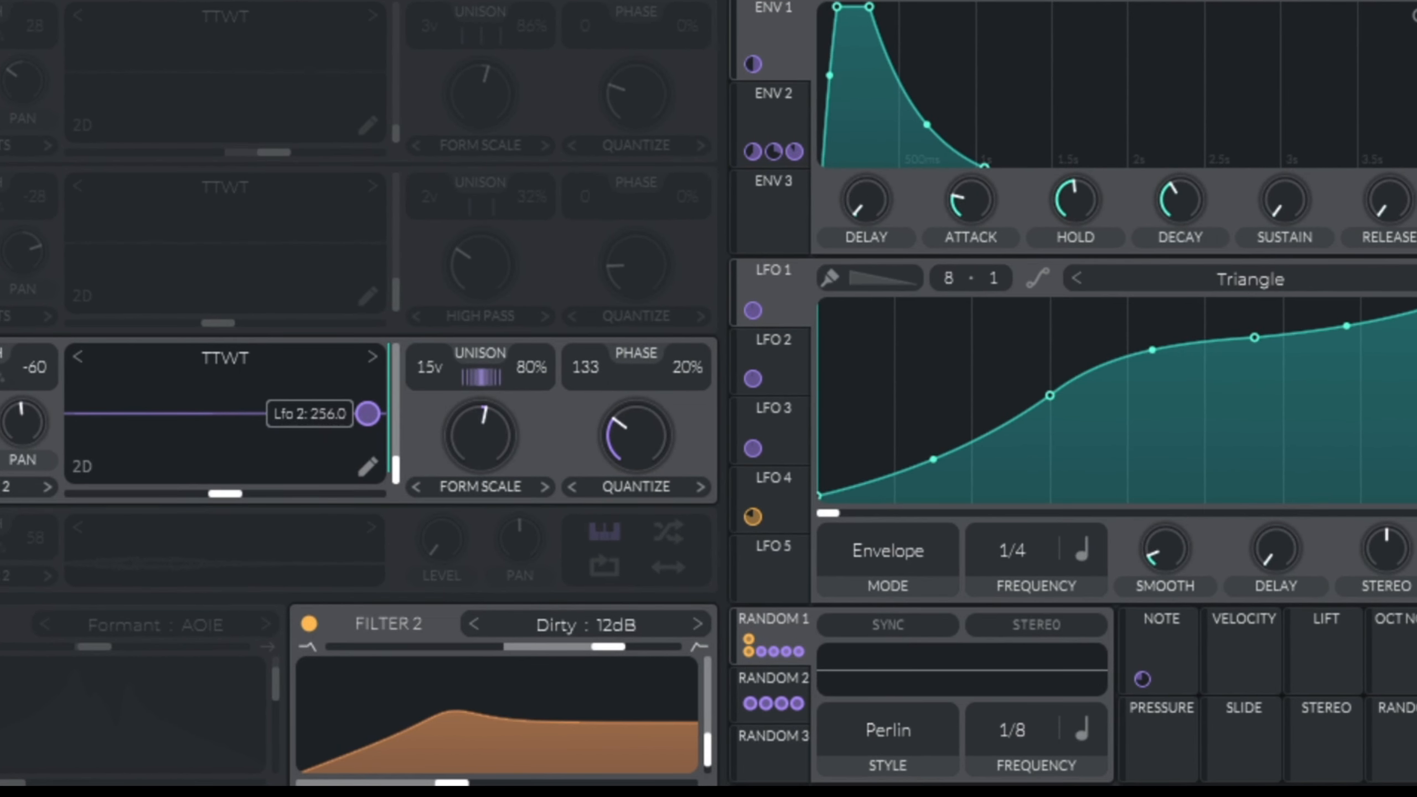
Try bending the first segment of LFO 2's curve upward
{"action": "left_click", "coordinate": [772, 357]}
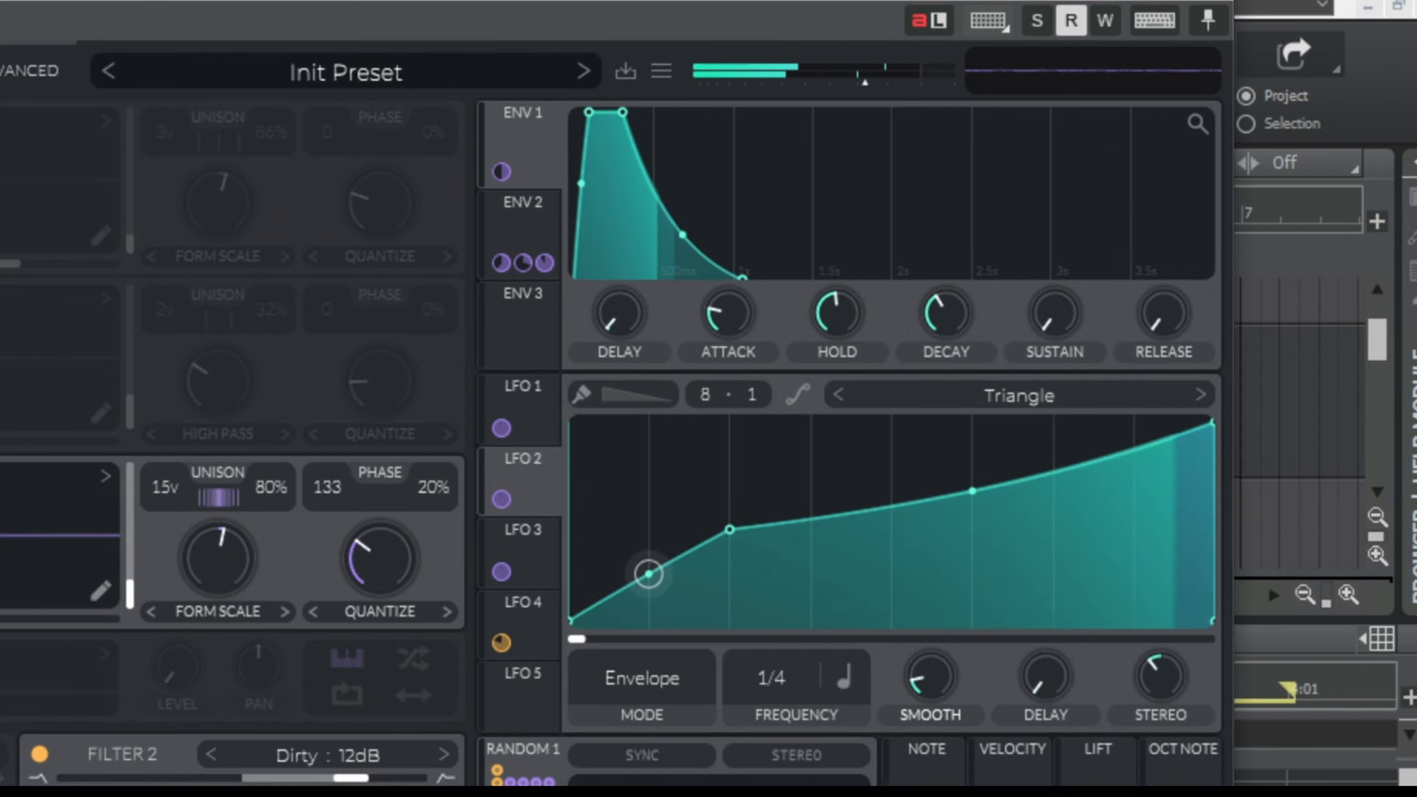
{"action": "mouse_move", "coordinate": [649, 574]}
{"action": "left_mouse_down"}
{"action": "mouse_move", "coordinate": [649, 609]}
{"action": "mouse_move", "coordinate": [649, 544]}
{"action": "left_mouse_up"}
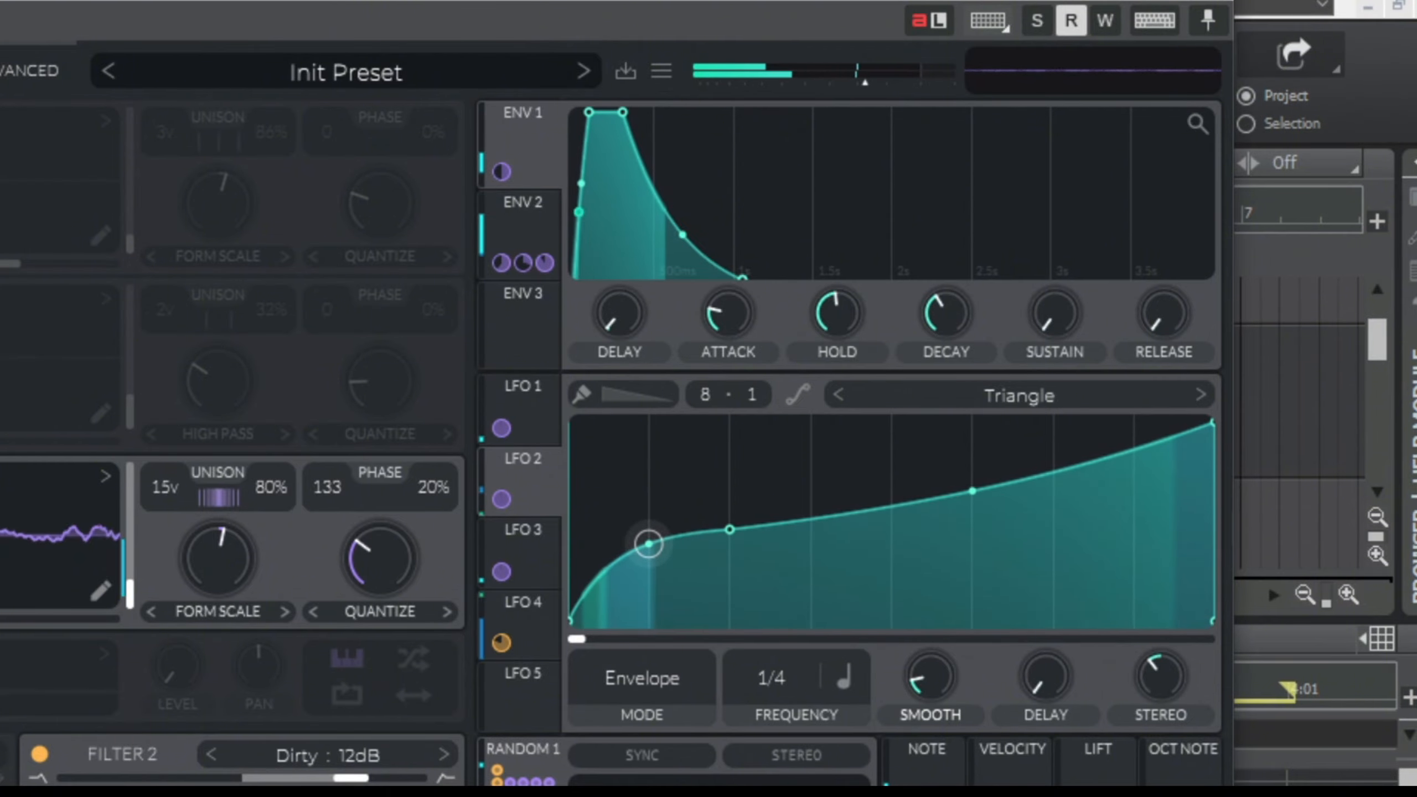
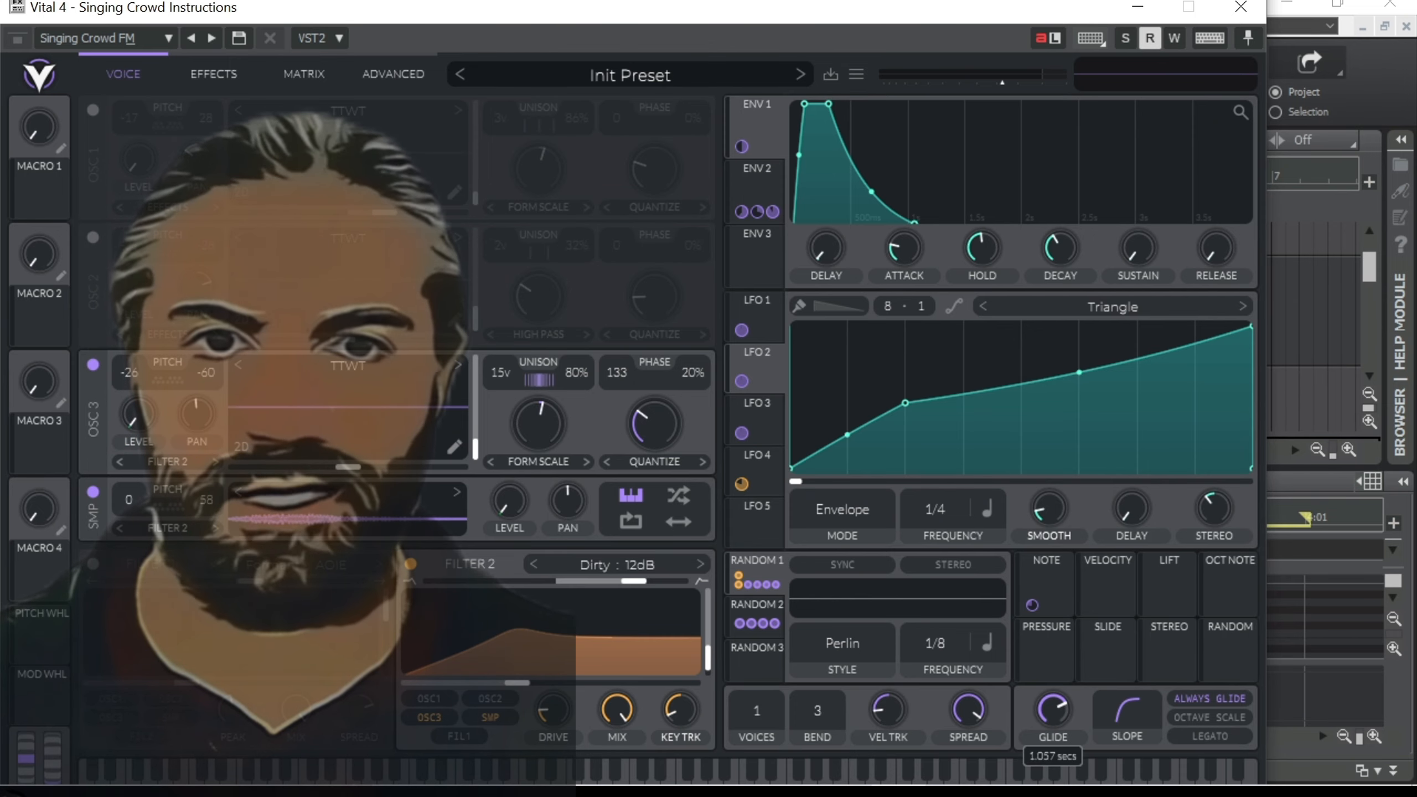
Set Glide to 0.619 secs and adjust the curvature of the glide slope
{"action": "left_click_drag", "start_coordinate": [1053, 709], "coordinate": [1054, 756]}
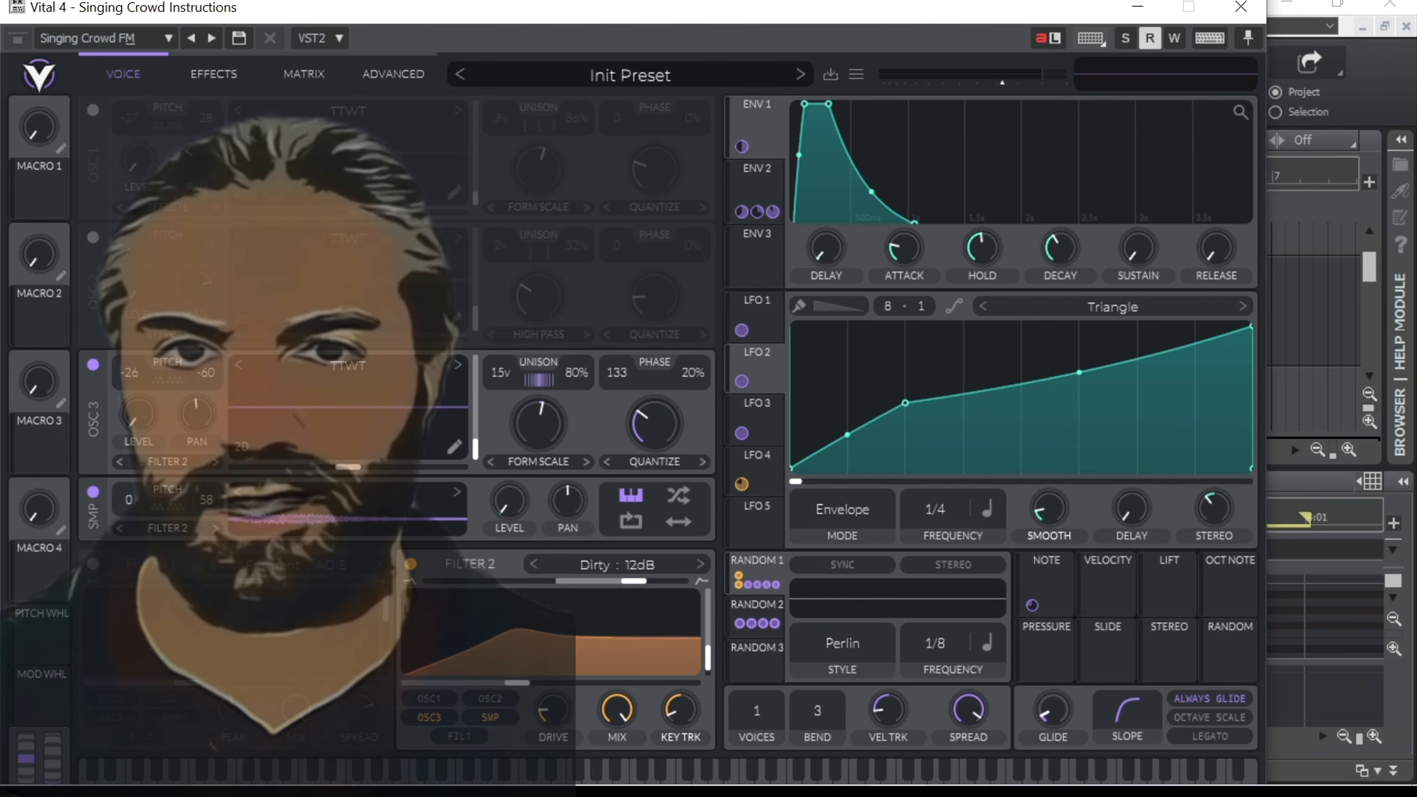
{"action": "mouse_move", "coordinate": [1127, 709]}
{"action": "left_mouse_down"}
{"action": "mouse_move", "coordinate": [1127, 693]}
{"action": "mouse_move", "coordinate": [1127, 715]}
{"action": "left_mouse_up"}
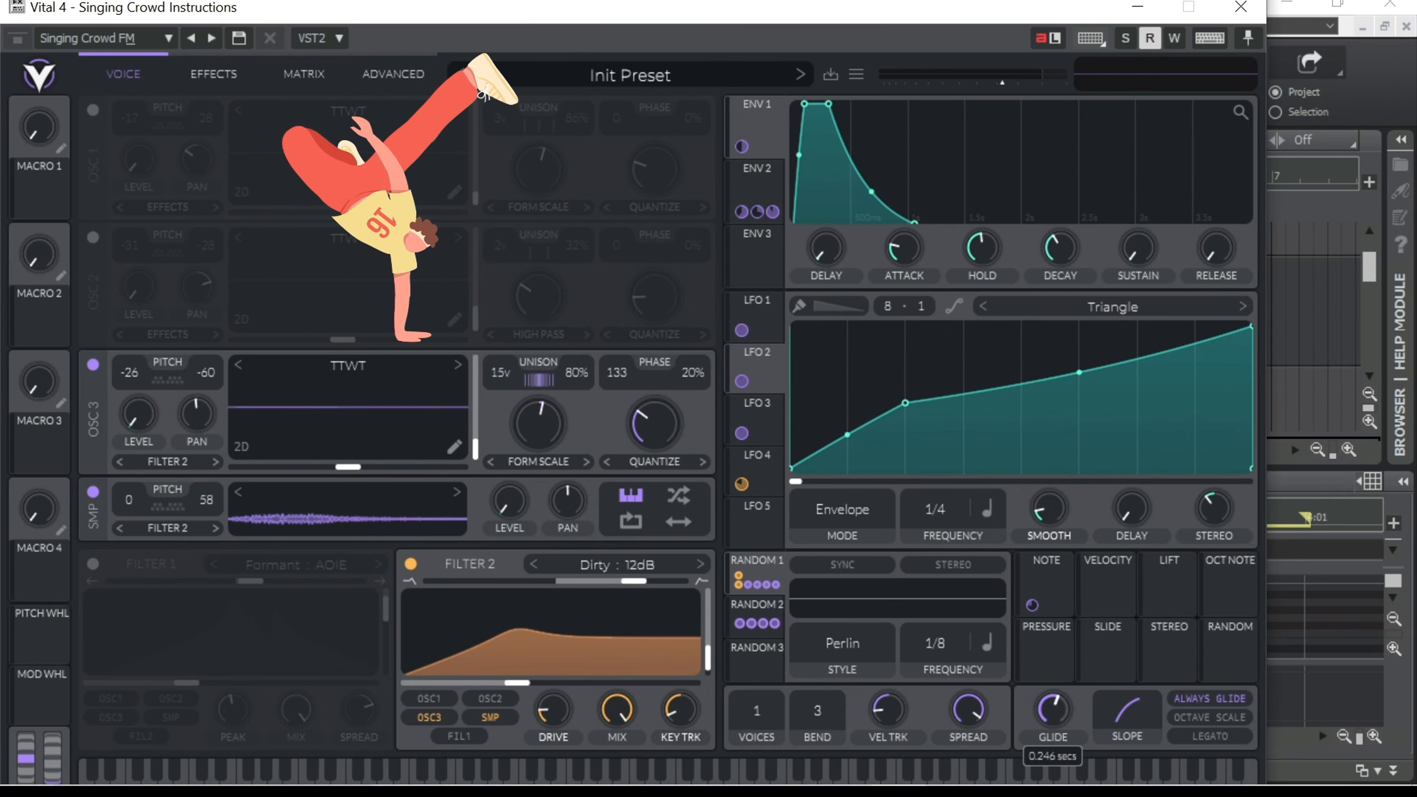
{"action": "left_click_drag", "start_coordinate": [1067, 753], "coordinate": [1067, 726]}
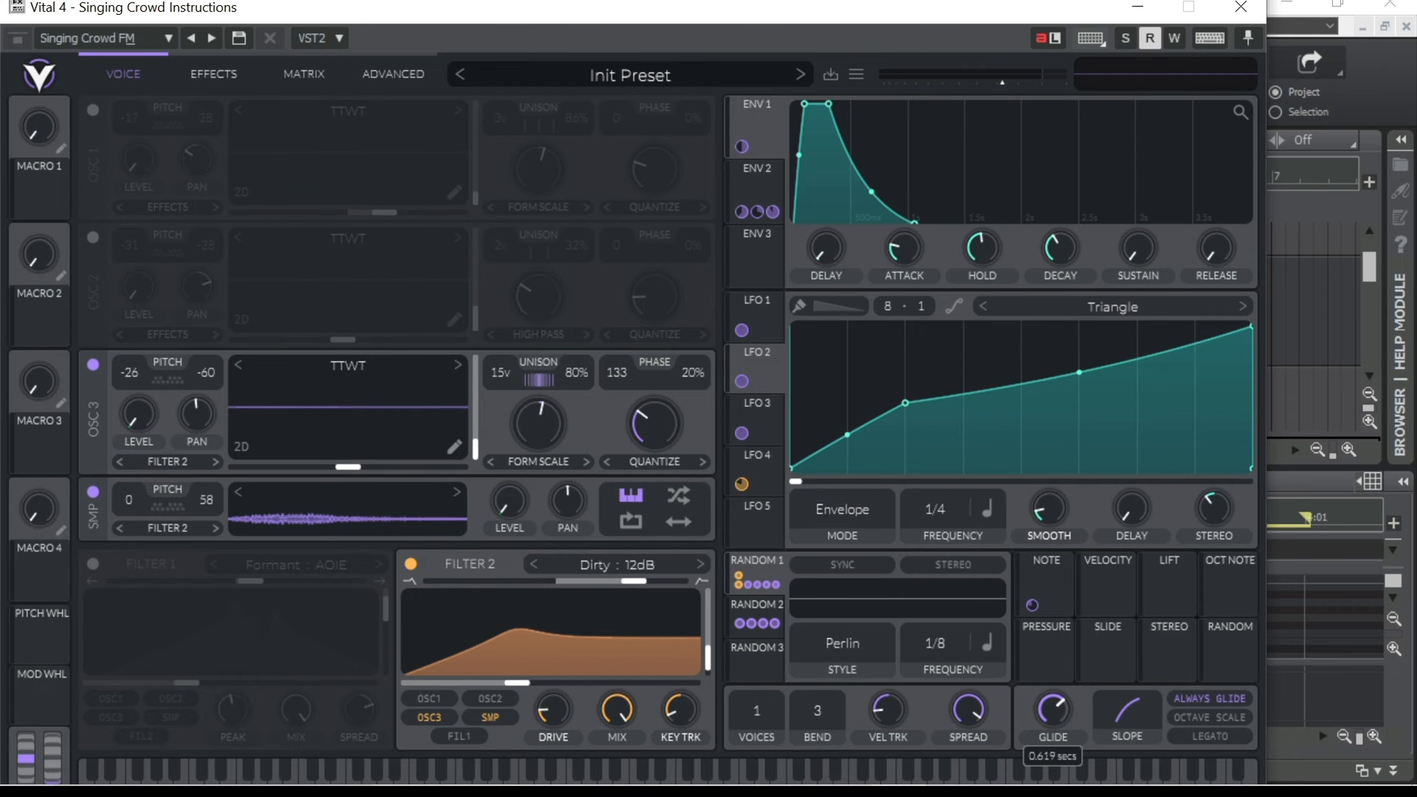
{"action": "left_click_drag", "start_coordinate": [1127, 721], "coordinate": [1127, 694]}
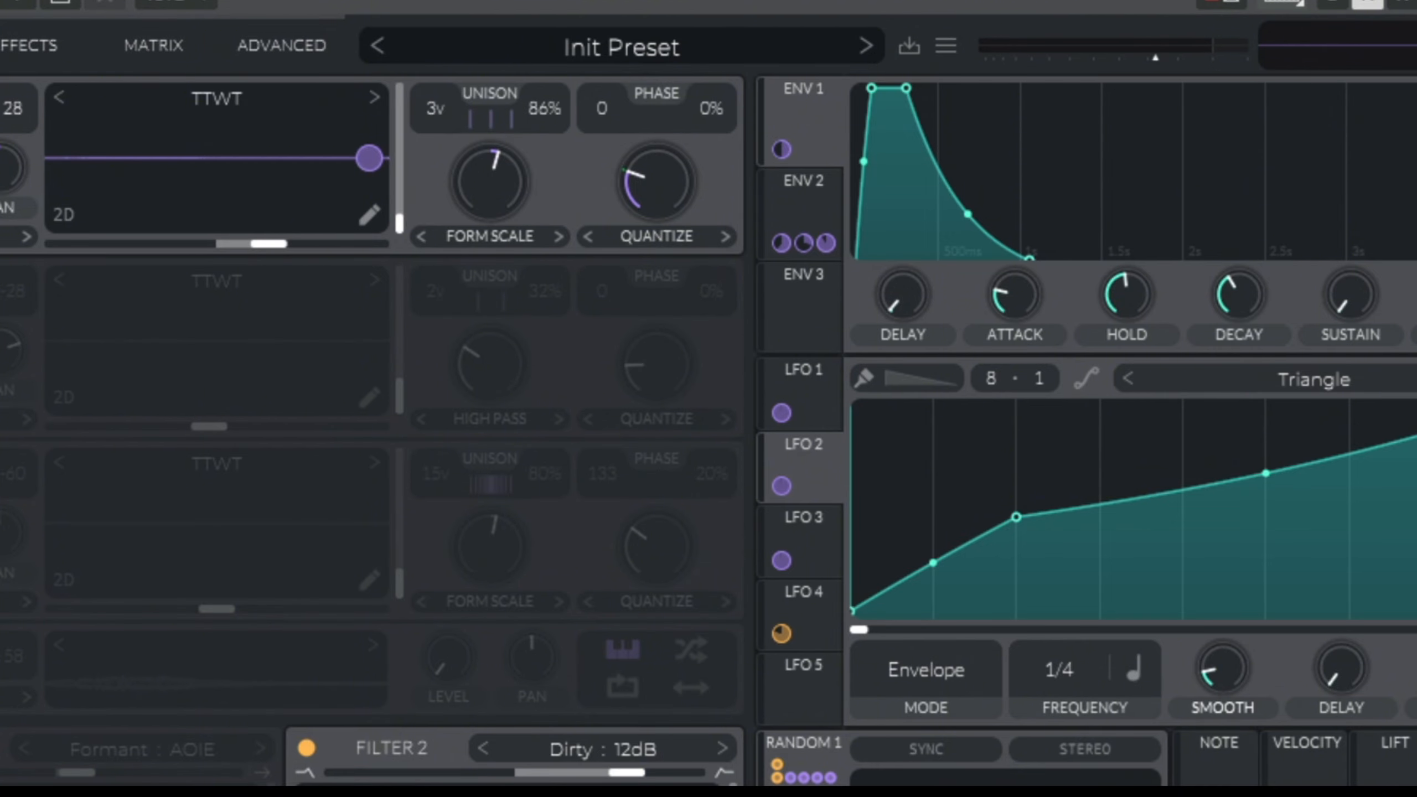
Raise oscillator 1's Form Scale amount and set its Quantize wave morph to 30%
{"action": "left_click_drag", "start_coordinate": [369, 159], "coordinate": [14, 149]}
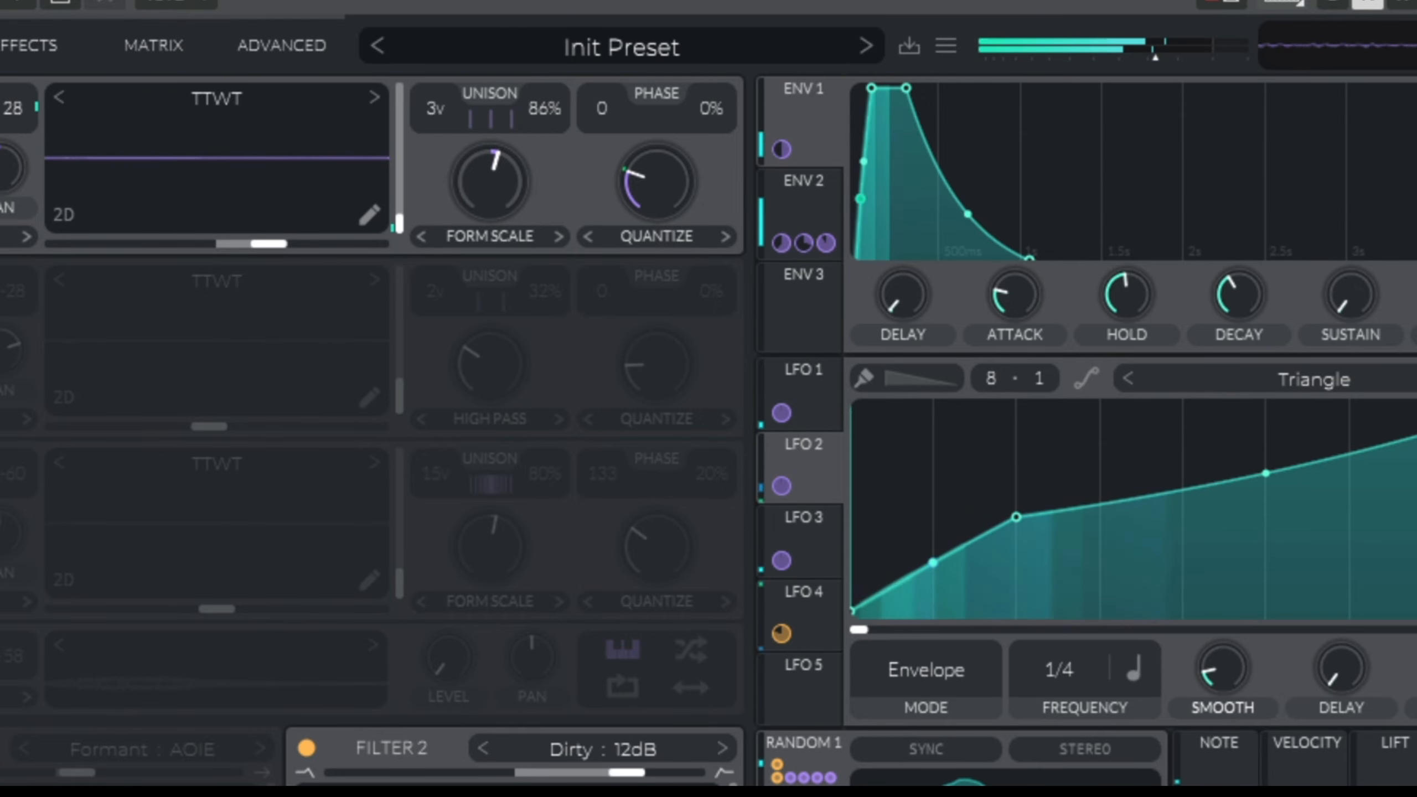
{"action": "mouse_move", "coordinate": [490, 182]}
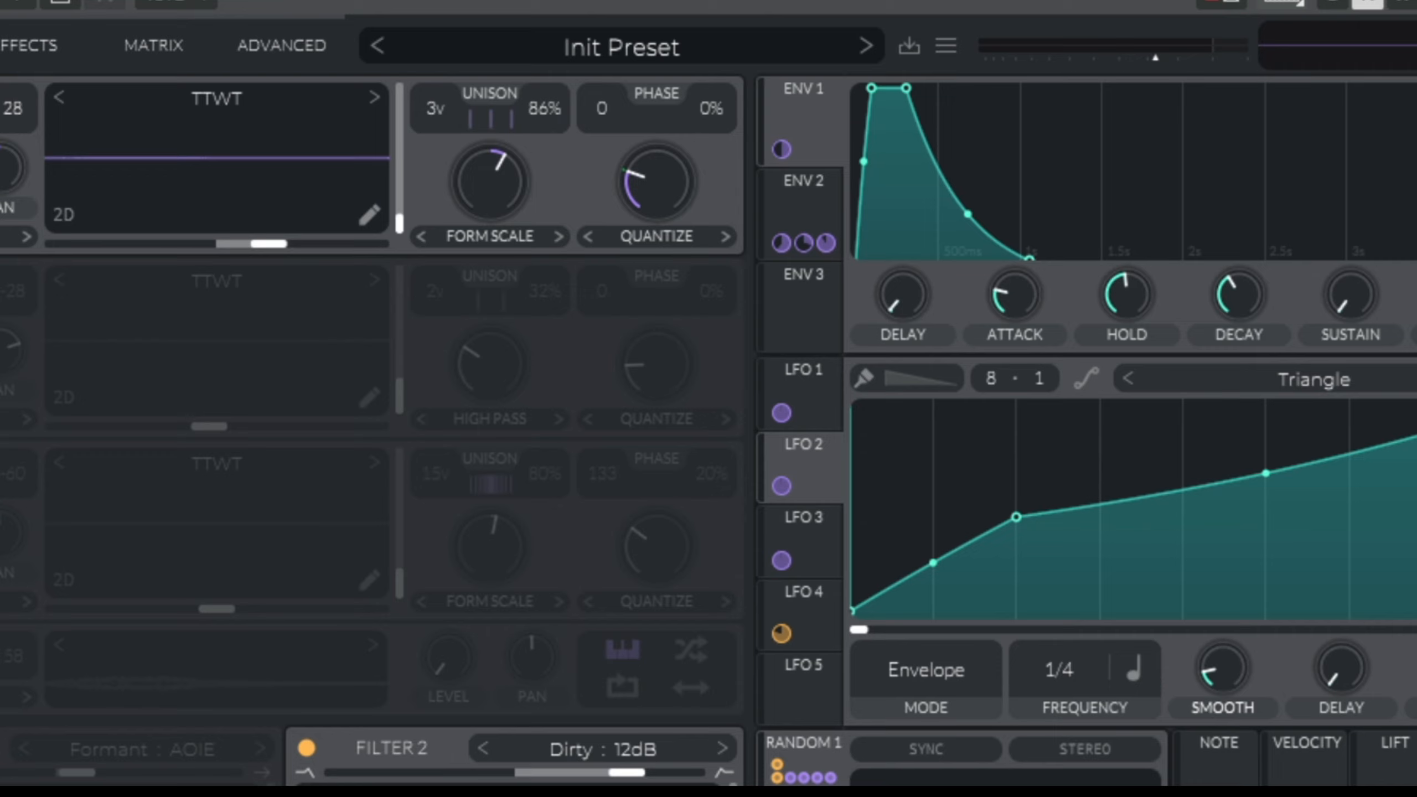
{"action": "mouse_move", "coordinate": [657, 181]}
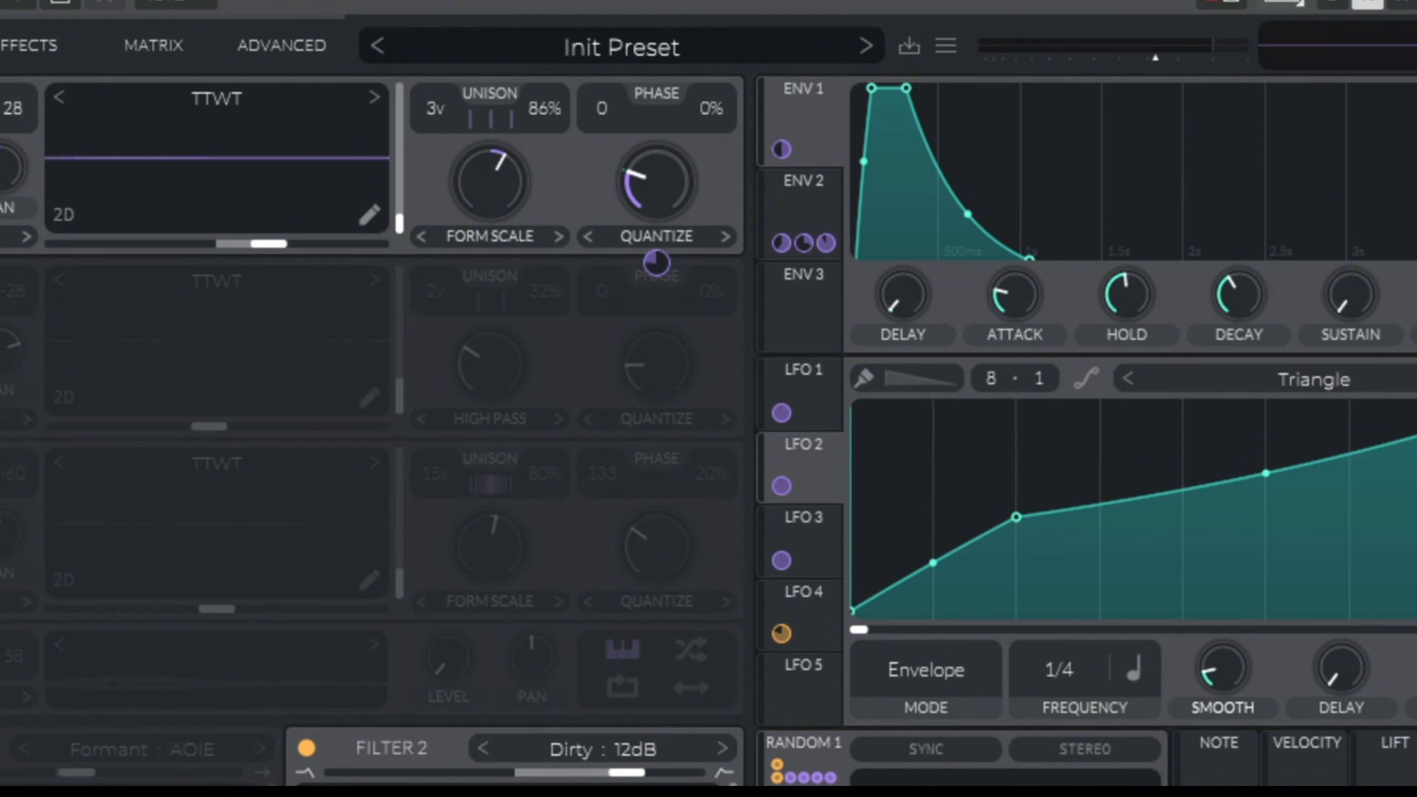
{"action": "mouse_move", "coordinate": [656, 181]}
{"action": "left_mouse_down"}
{"action": "mouse_move", "coordinate": [656, 119]}
{"action": "mouse_move", "coordinate": [656, 165]}
{"action": "left_mouse_up"}
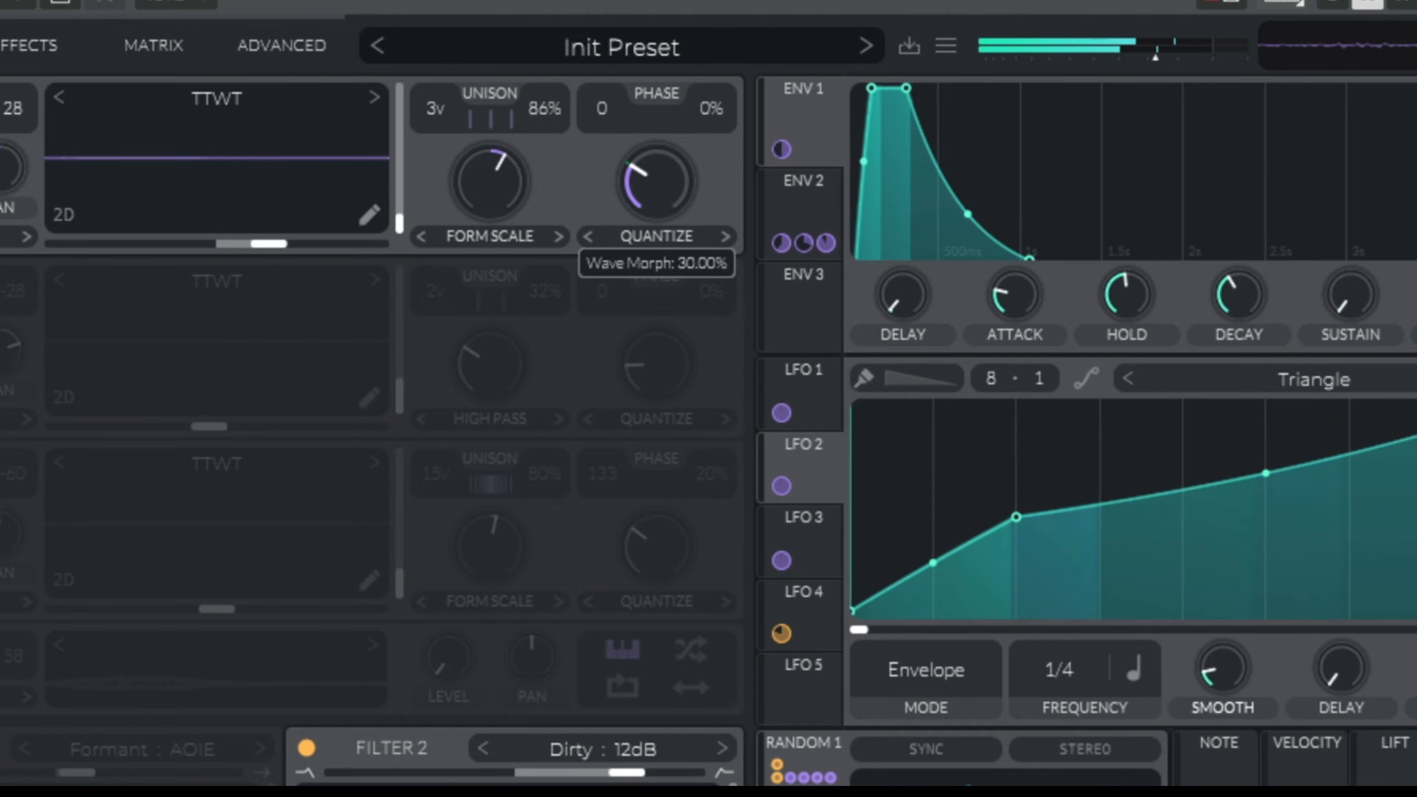
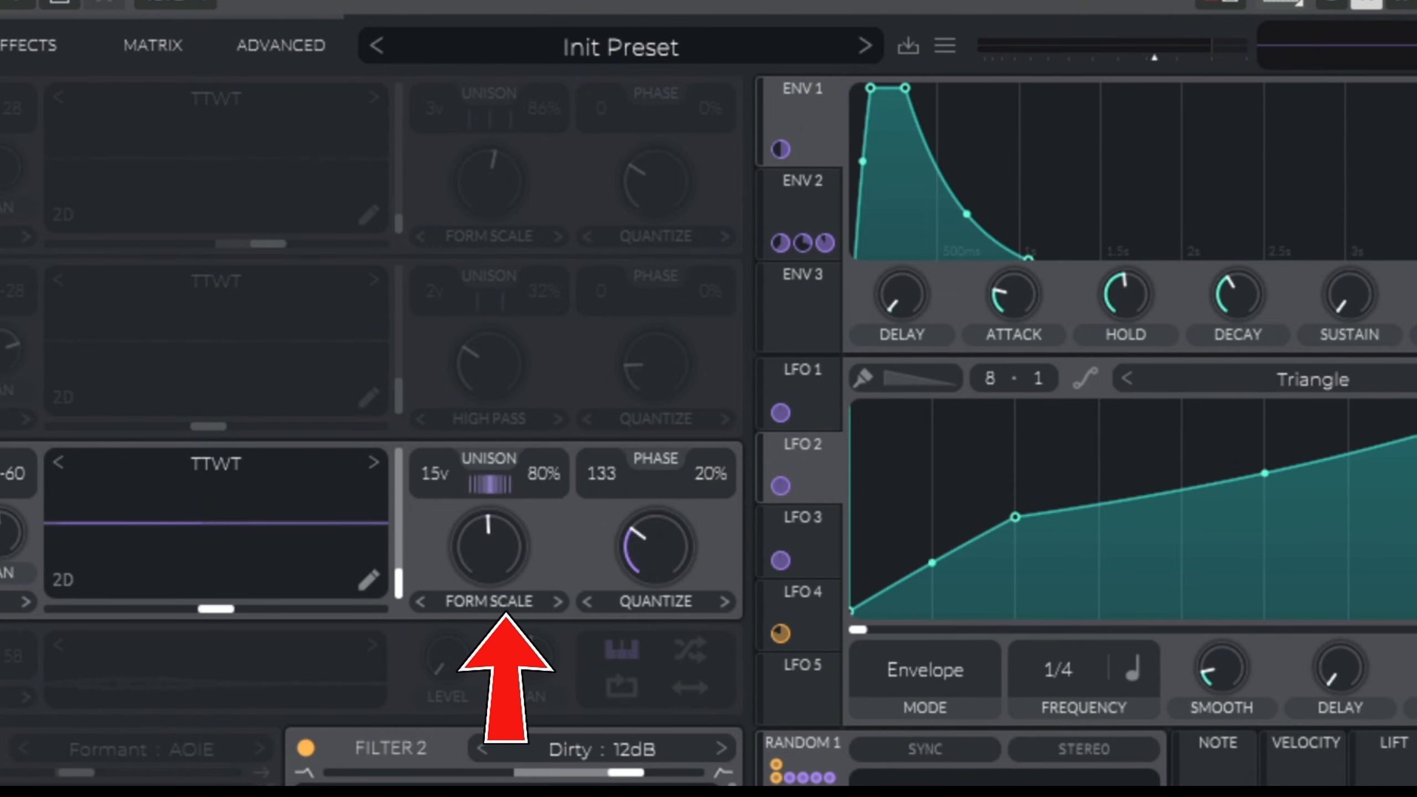
Check the Envelope 1 modulation, then open the advanced settings and inspect the modulation on oscillator 3's unison detune range
{"action": "left_click_drag", "start_coordinate": [780, 149], "coordinate": [12, 148]}
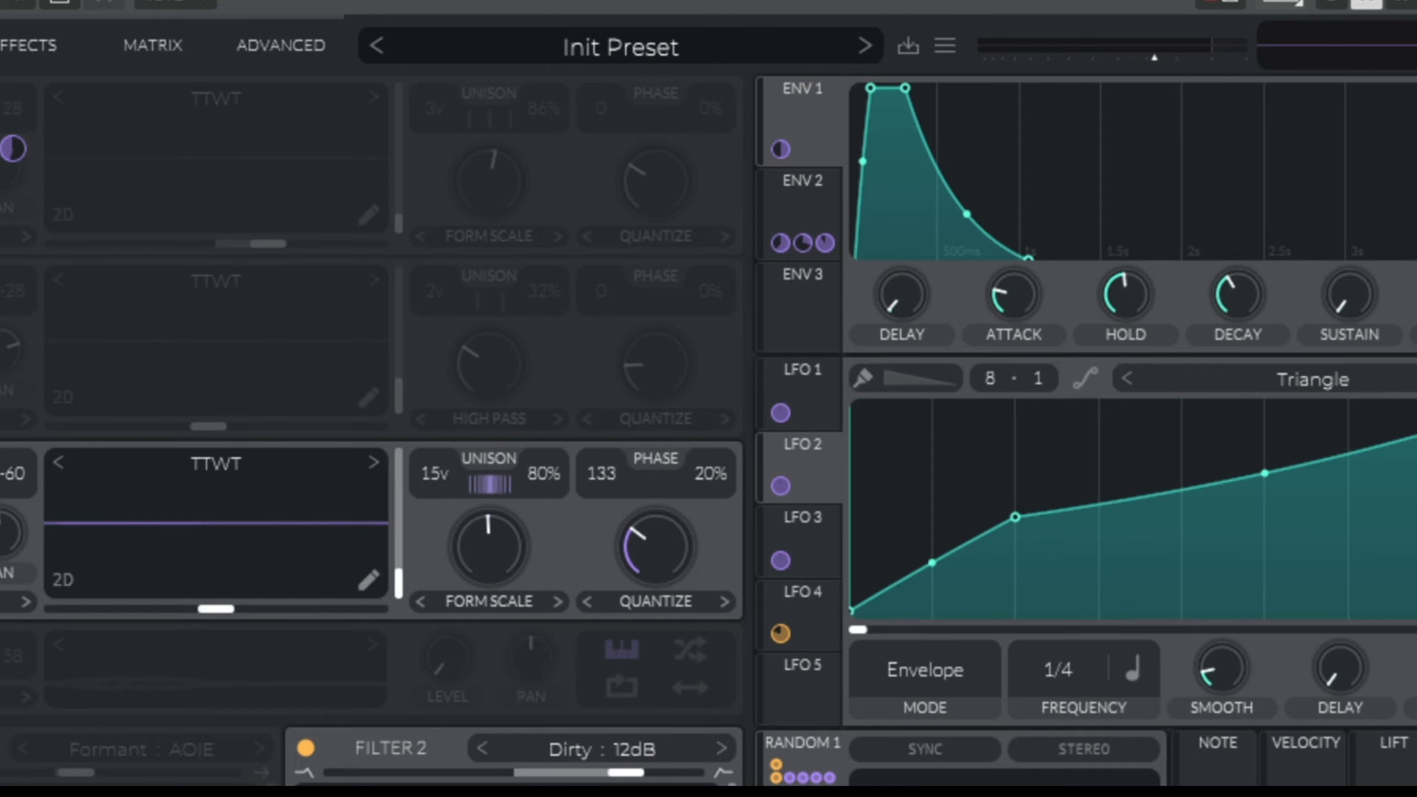
{"action": "left_click", "coordinate": [280, 45]}
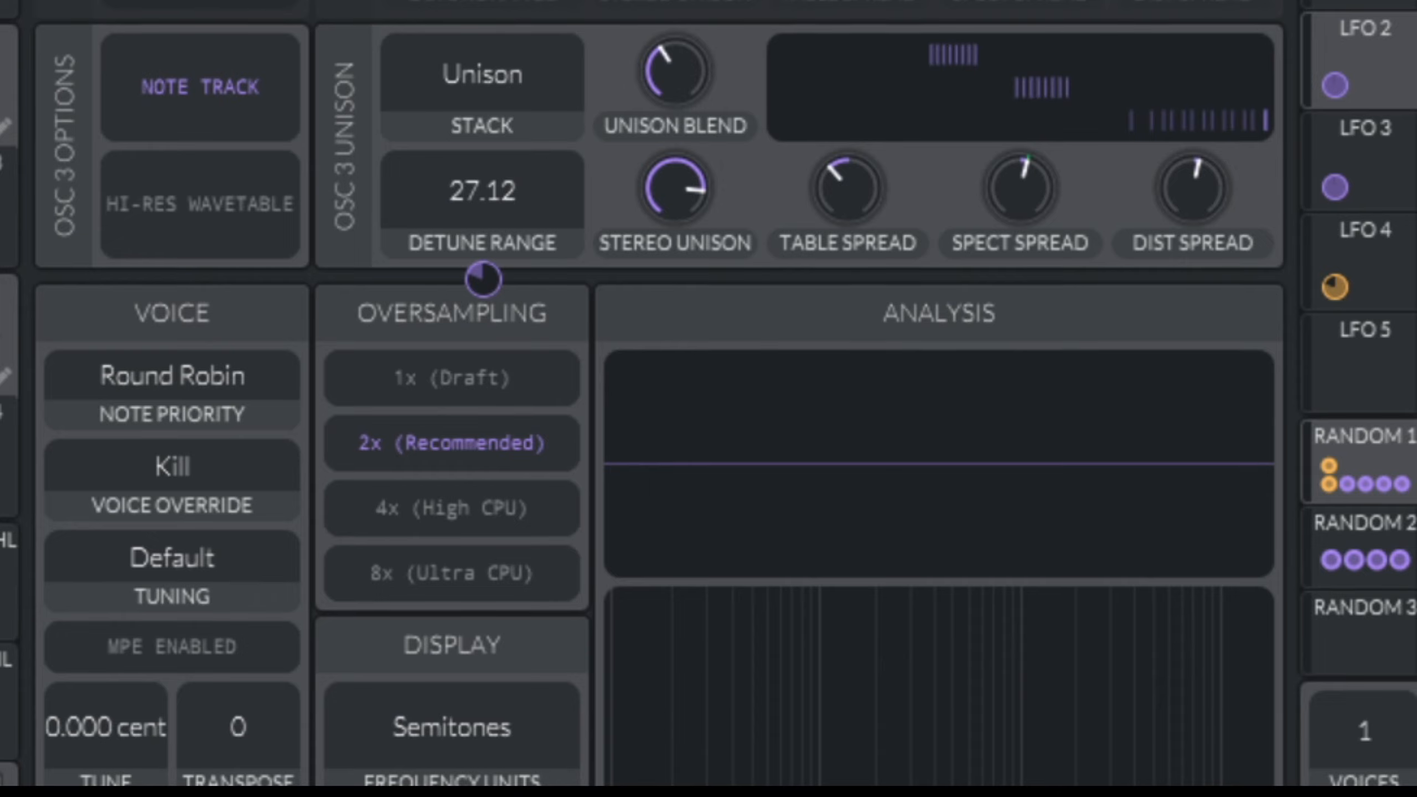
{"action": "mouse_move", "coordinate": [483, 279]}
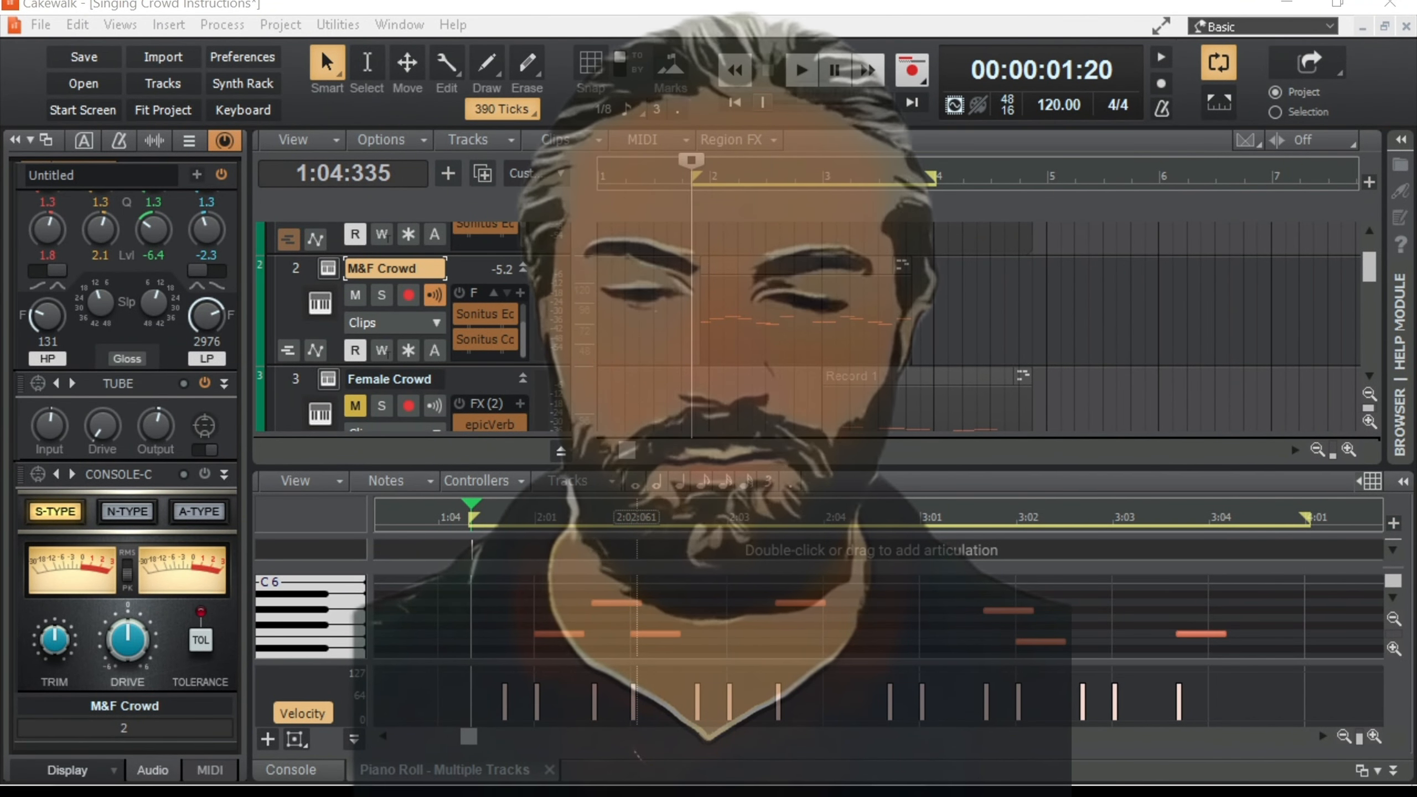
Play the M&F Crowd clip, stop it, and restart playback from just before measure 2
{"action": "key", "text": "space"}
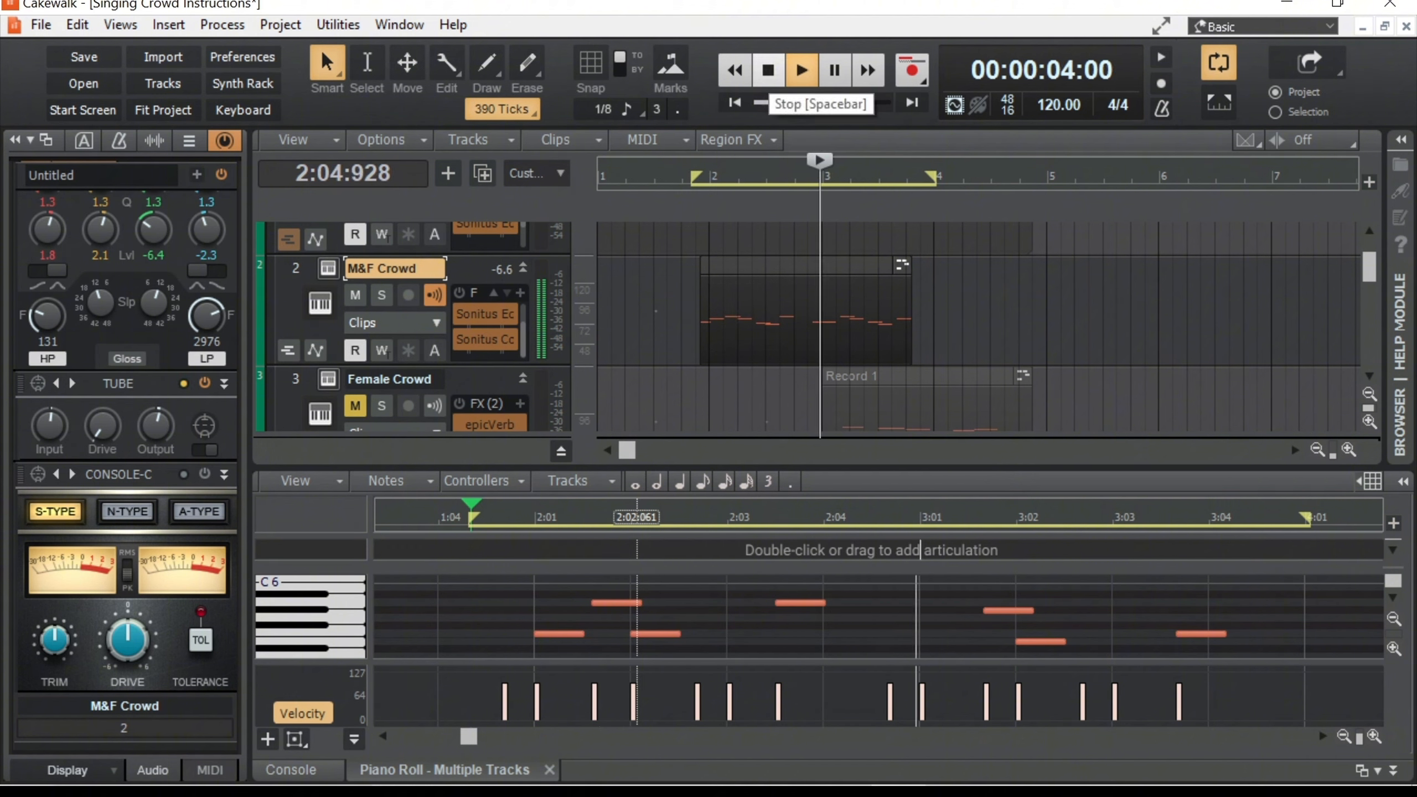
{"action": "key", "text": "space"}
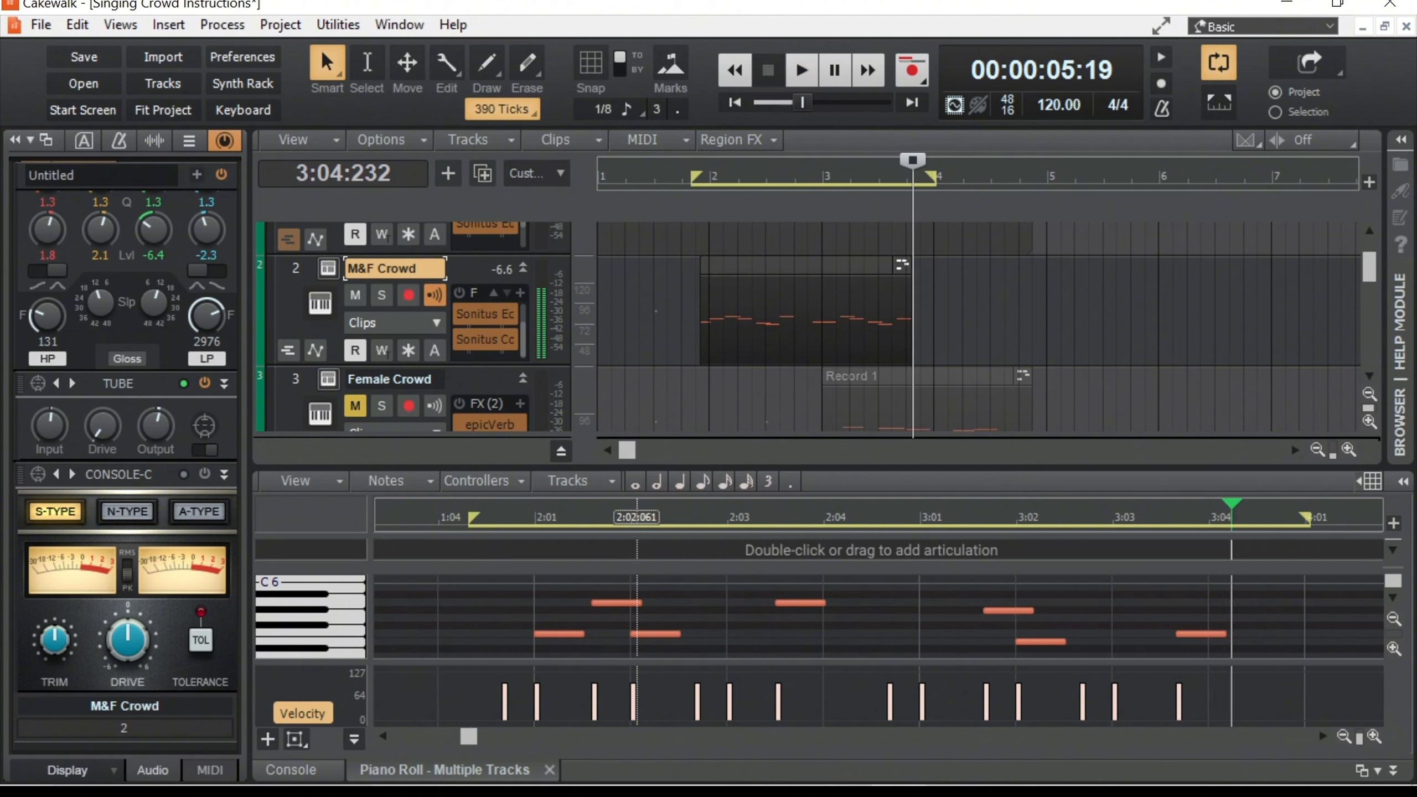
{"action": "left_click", "coordinate": [686, 176]}
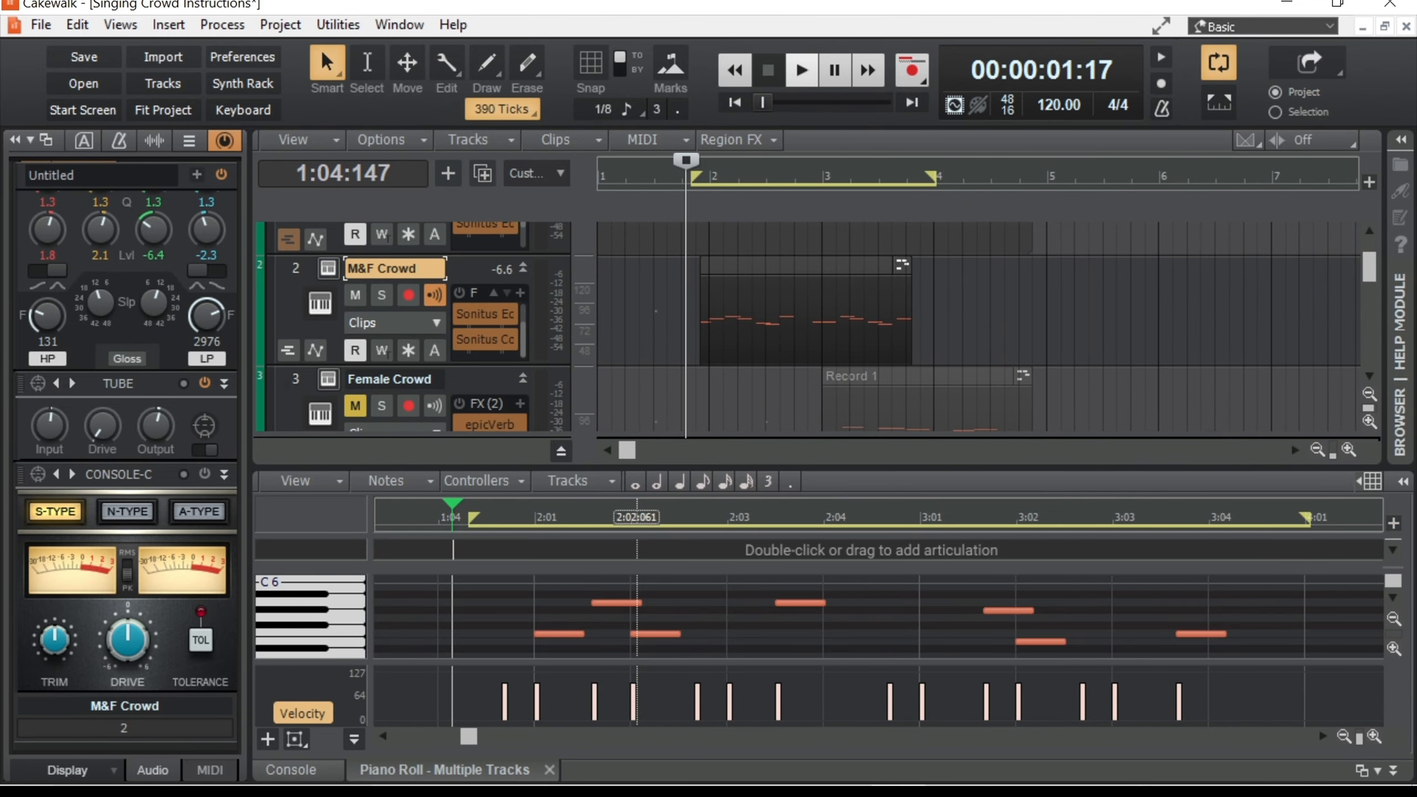
{"action": "key", "text": "space"}
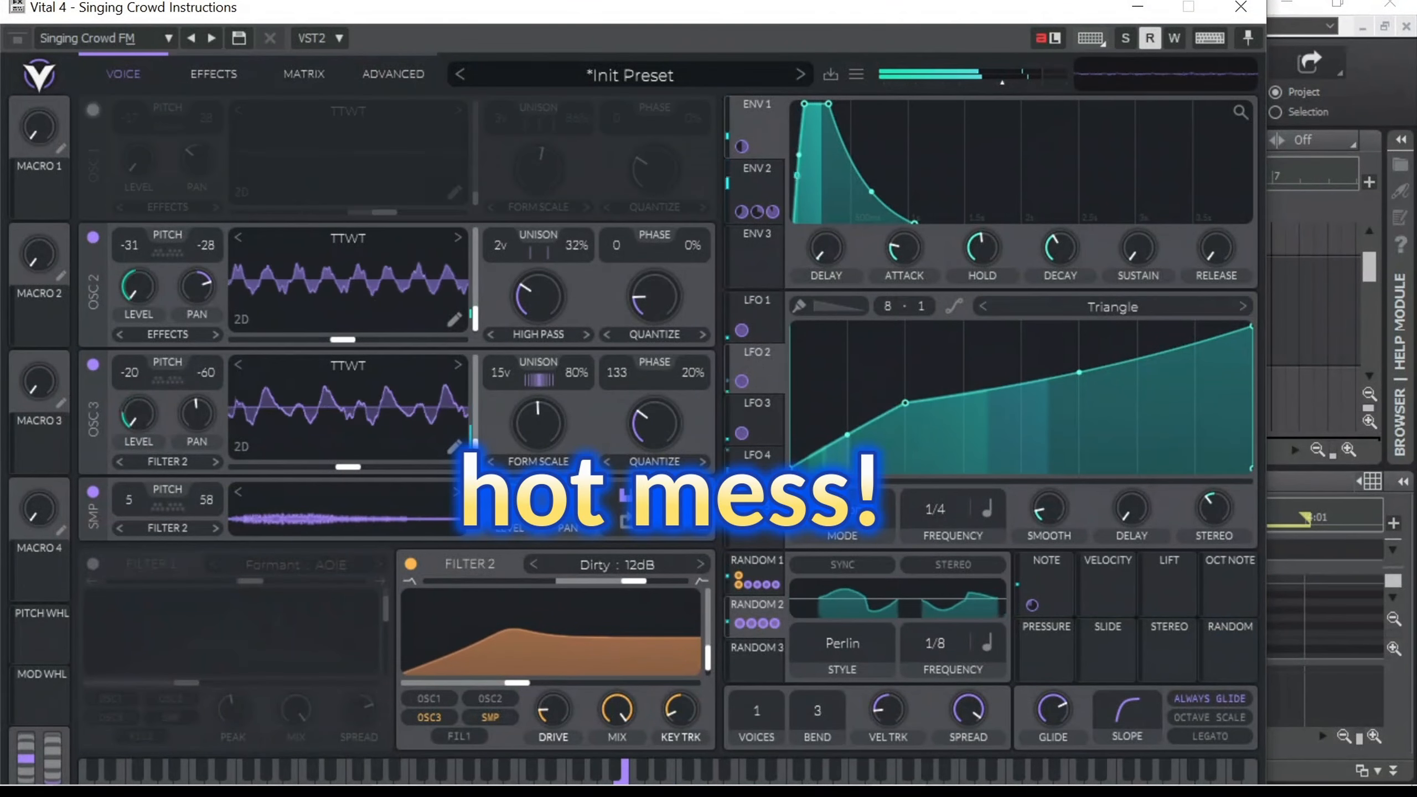
Switch off oscillator 2 and reshape LFO 2, raising the middle node and first segment and bending the last segment down
{"action": "left_click", "coordinate": [93, 237]}
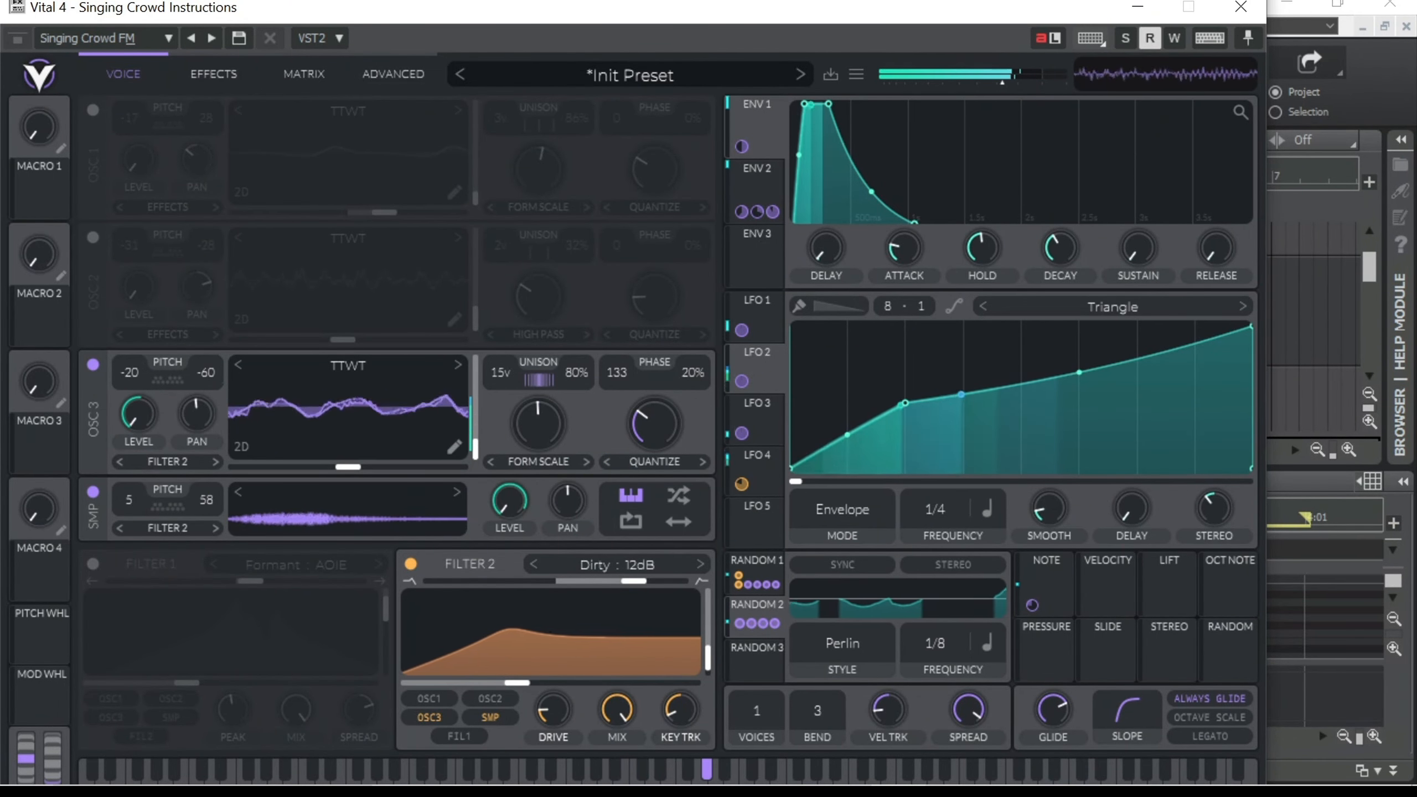
{"action": "left_click_drag", "start_coordinate": [905, 402], "coordinate": [905, 392]}
{"action": "left_click_drag", "start_coordinate": [846, 429], "coordinate": [847, 414]}
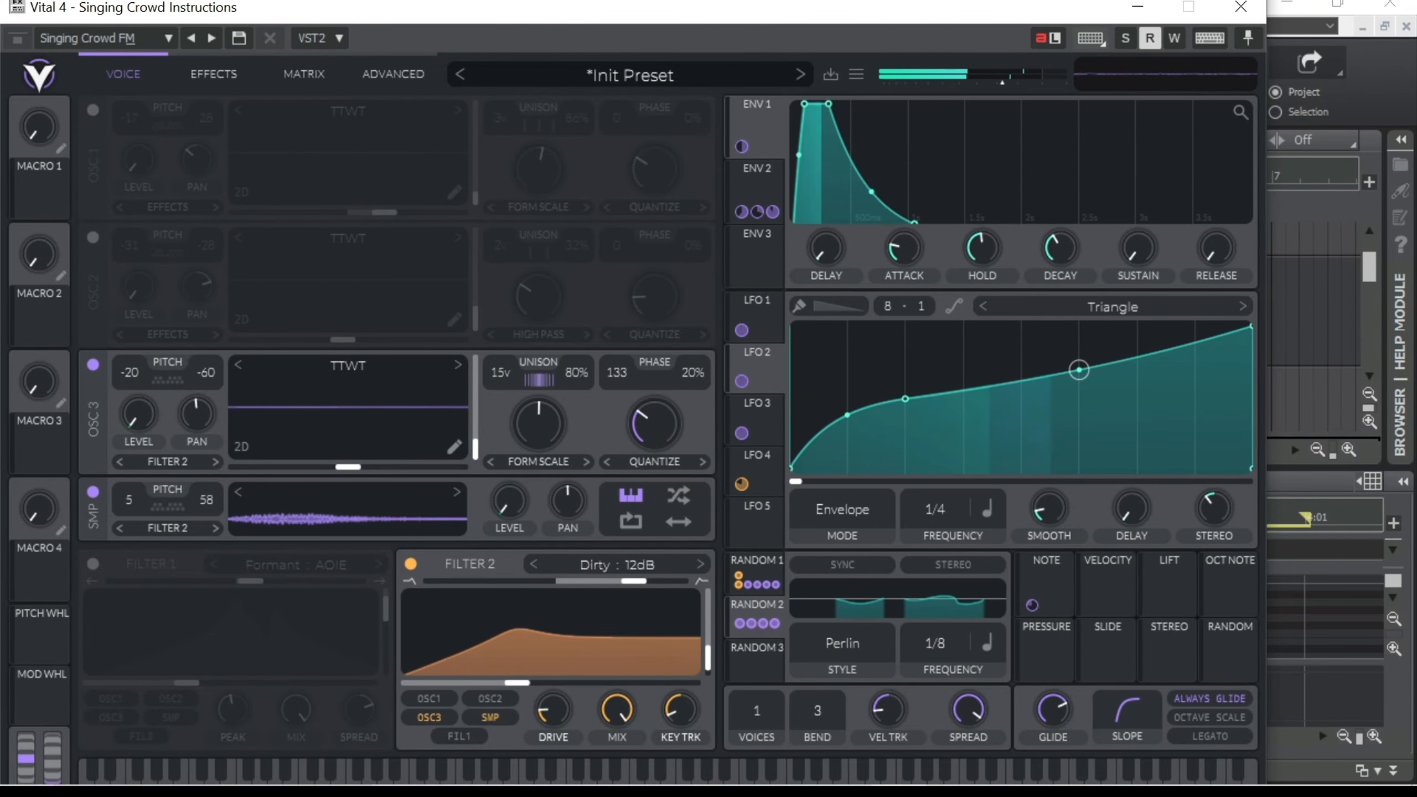
{"action": "left_click_drag", "start_coordinate": [1079, 372], "coordinate": [1078, 382]}
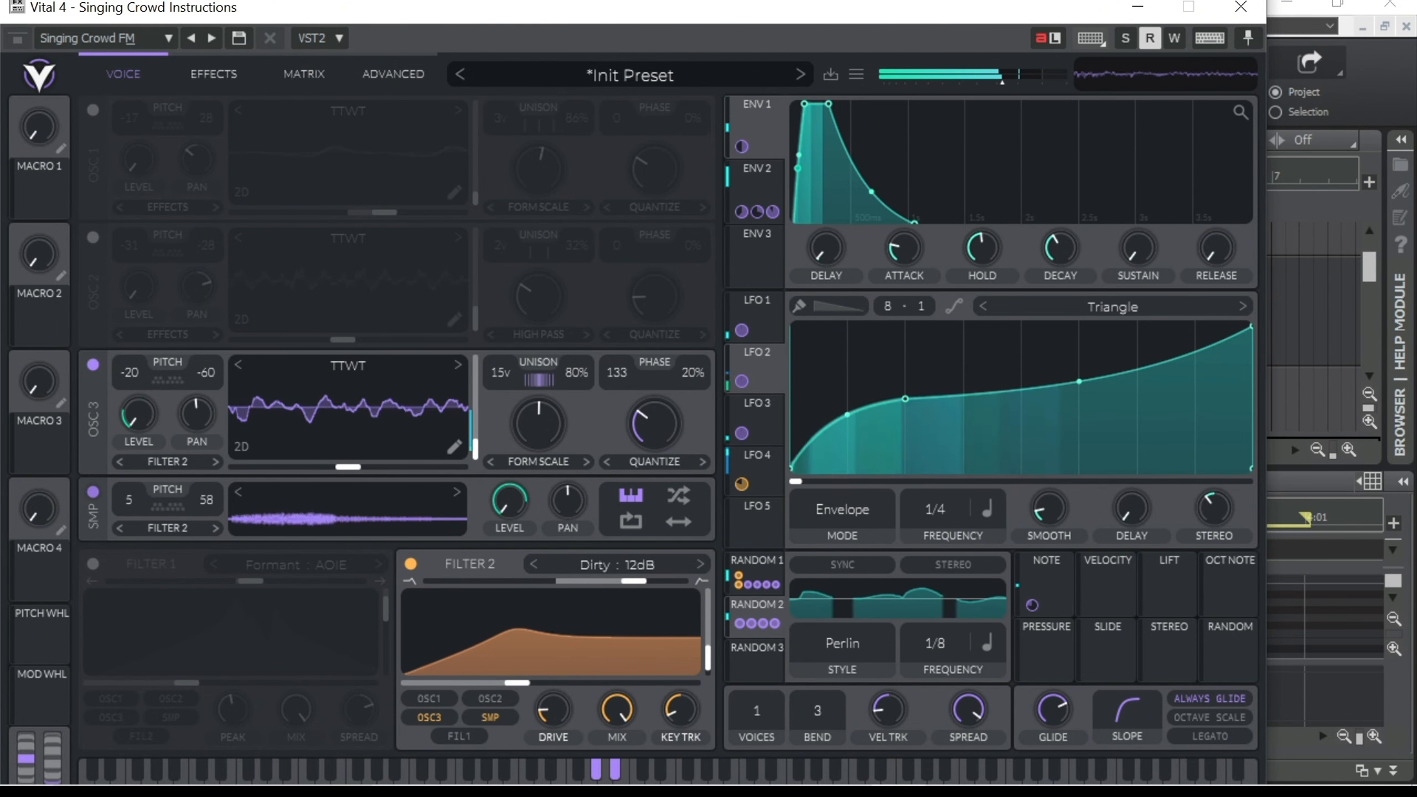
Switch off the sampler and fine-tune LFO 2's middle node and adjoining curves, settling the node slightly lower than before
{"action": "left_click", "coordinate": [93, 491]}
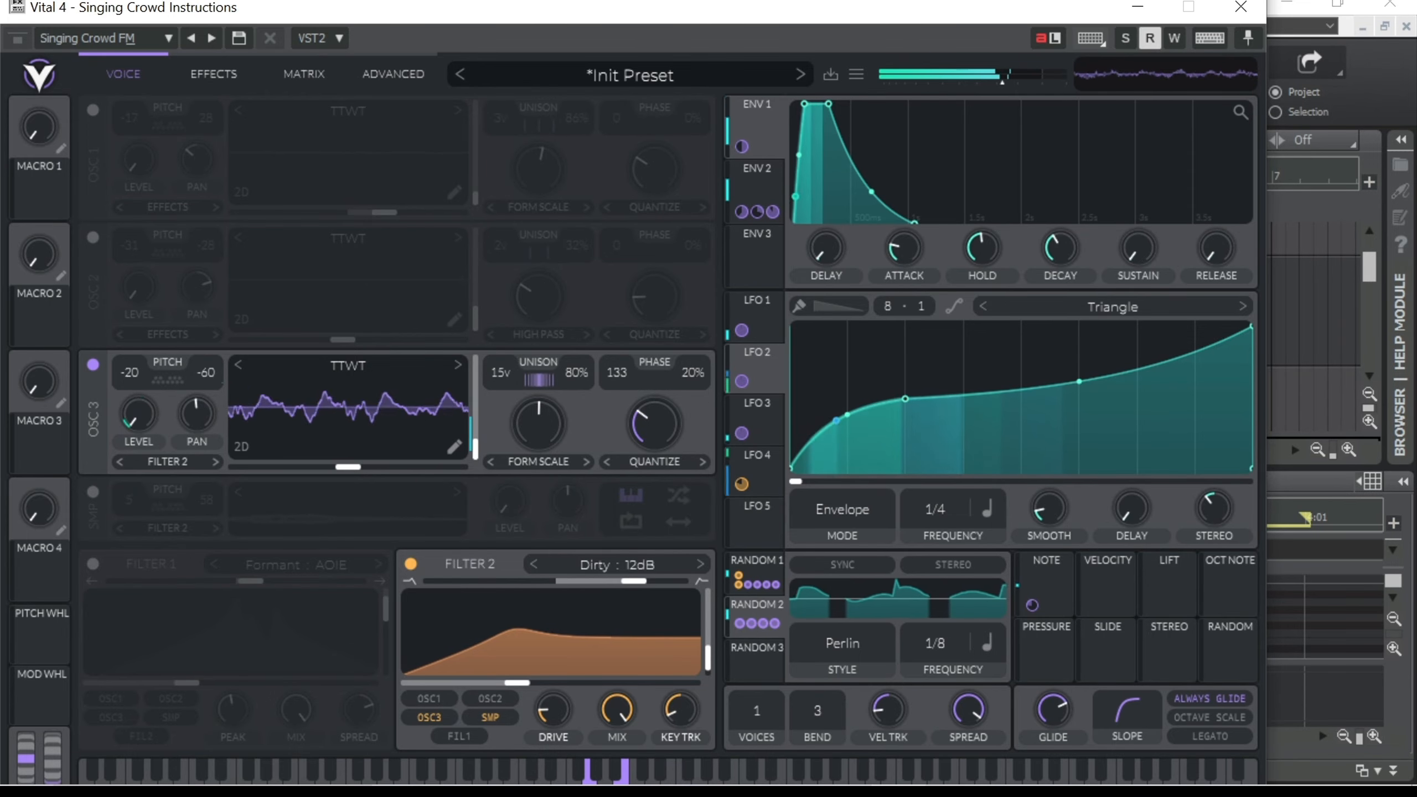
{"action": "left_click_drag", "start_coordinate": [904, 399], "coordinate": [905, 389]}
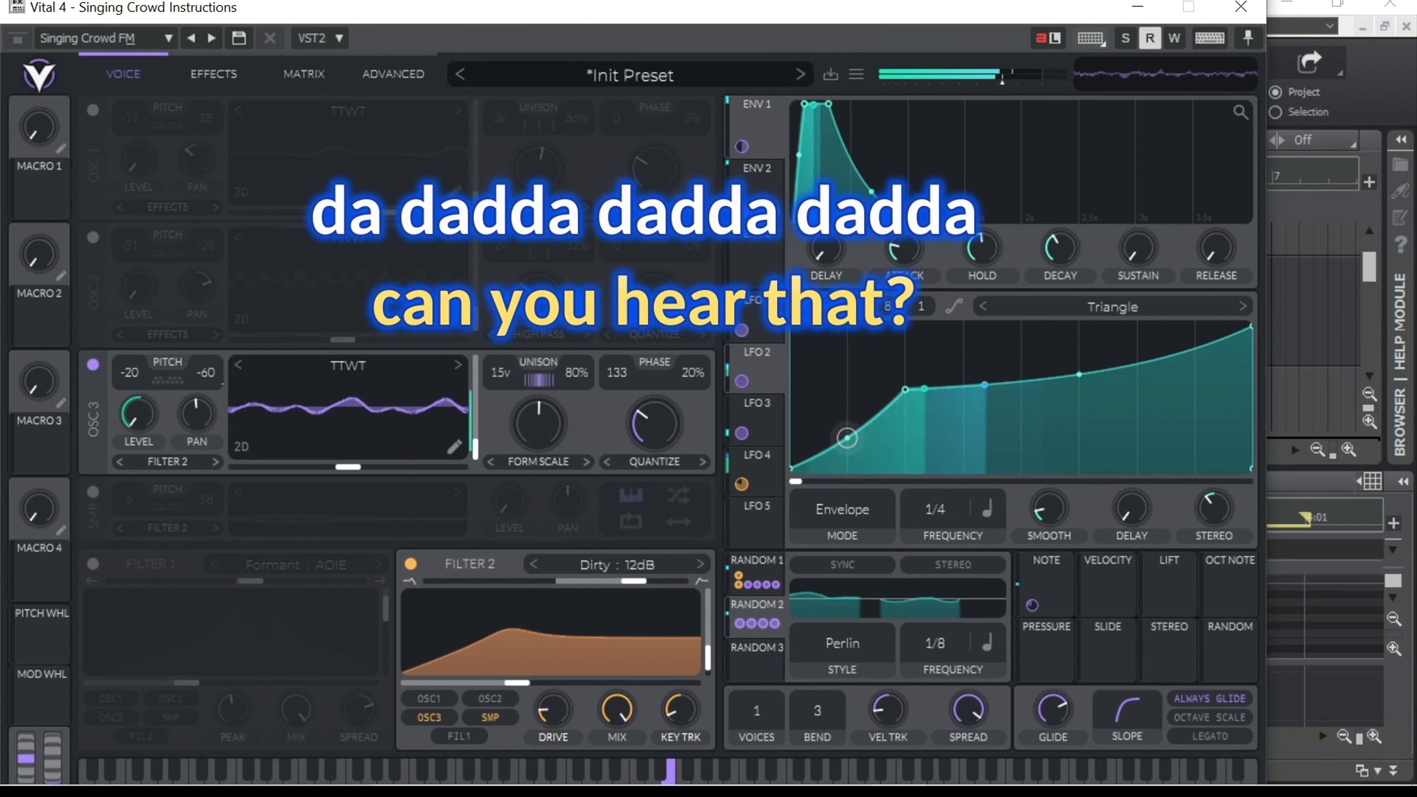
{"action": "mouse_move", "coordinate": [905, 389]}
{"action": "left_mouse_down"}
{"action": "mouse_move", "coordinate": [873, 402]}
{"action": "mouse_move", "coordinate": [905, 412]}
{"action": "left_mouse_up"}
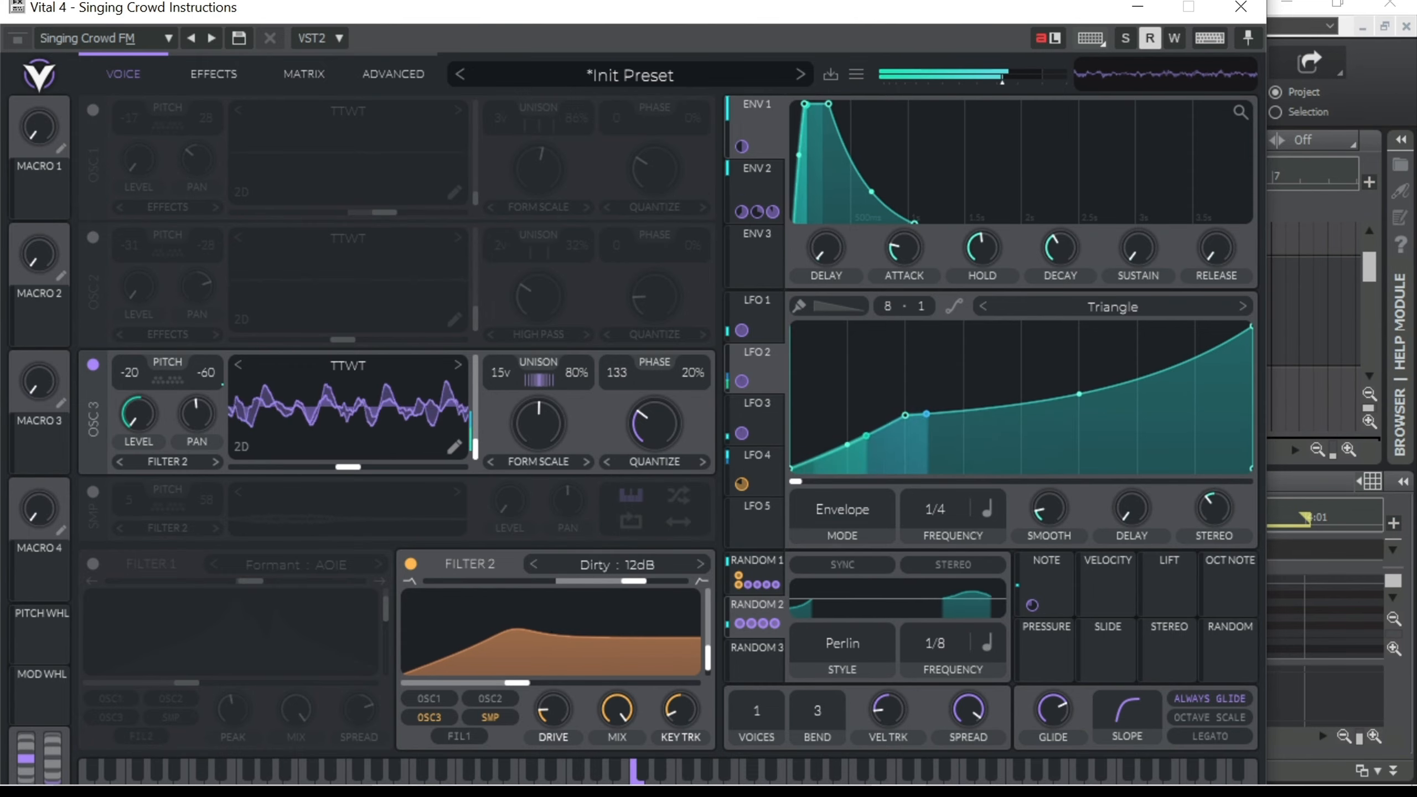
{"action": "left_click_drag", "start_coordinate": [905, 415], "coordinate": [905, 409]}
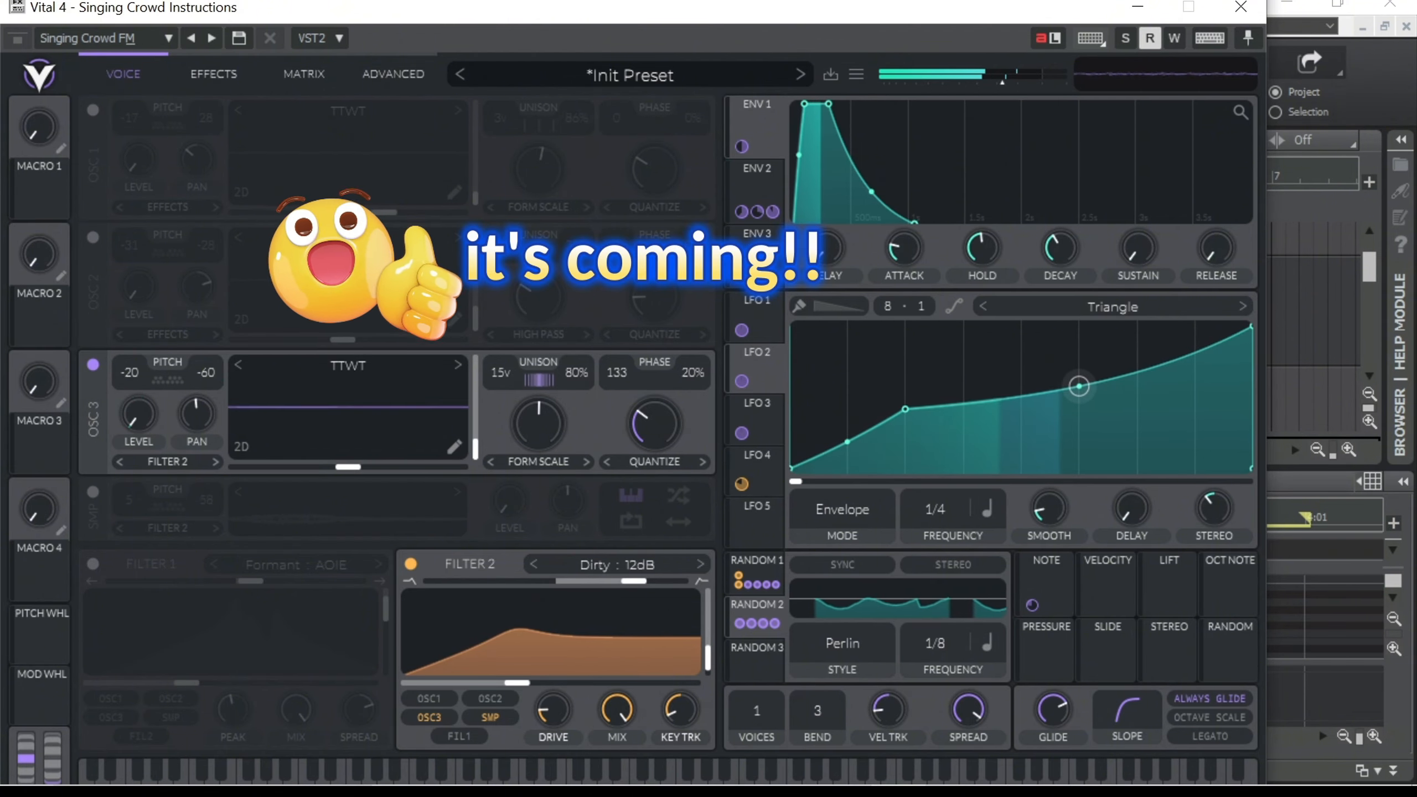
{"action": "mouse_move", "coordinate": [454, 407]}
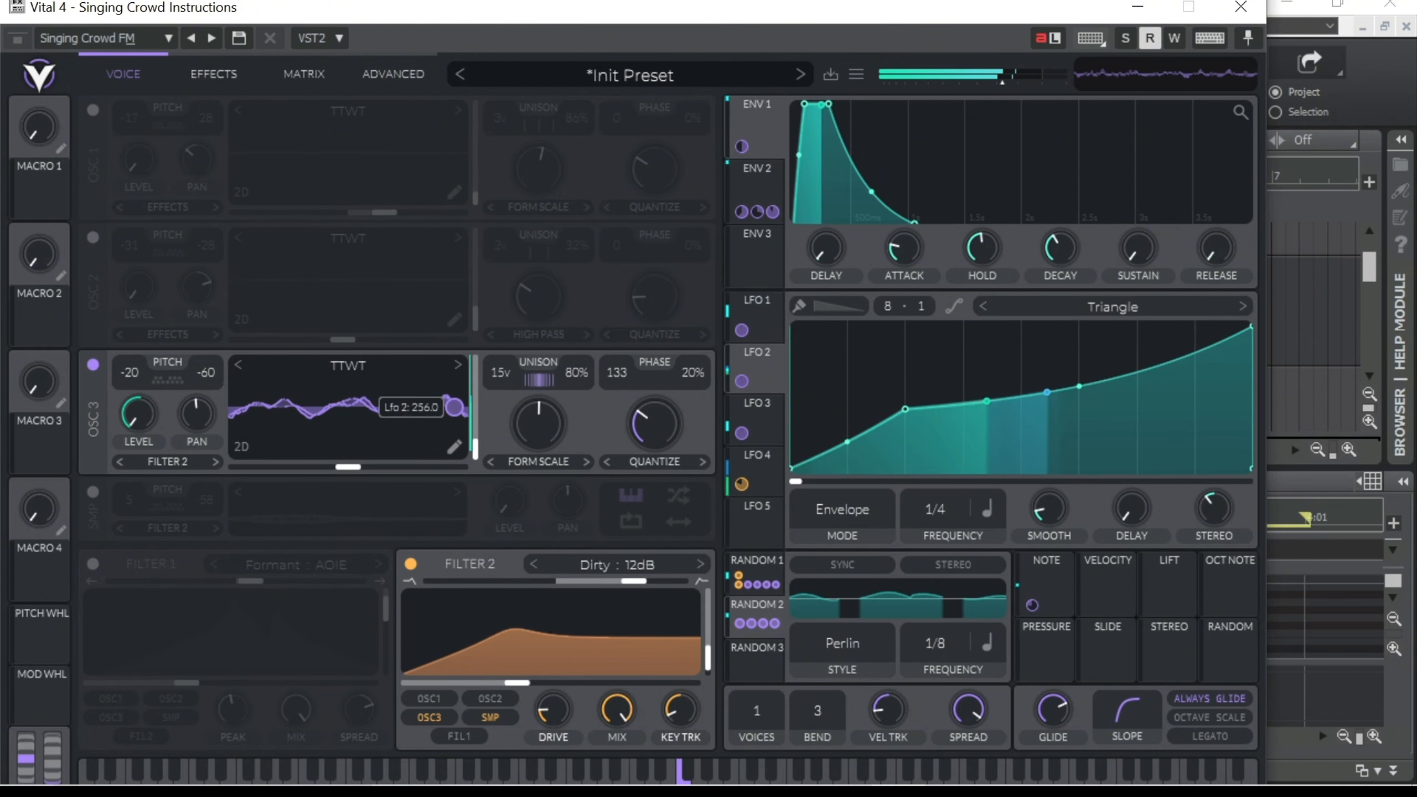
Bend LFO 2's last segment upward, shift its middle node earlier, then switch on the sampler and transpose it to -2
{"action": "left_click_drag", "start_coordinate": [1078, 386], "coordinate": [1079, 361]}
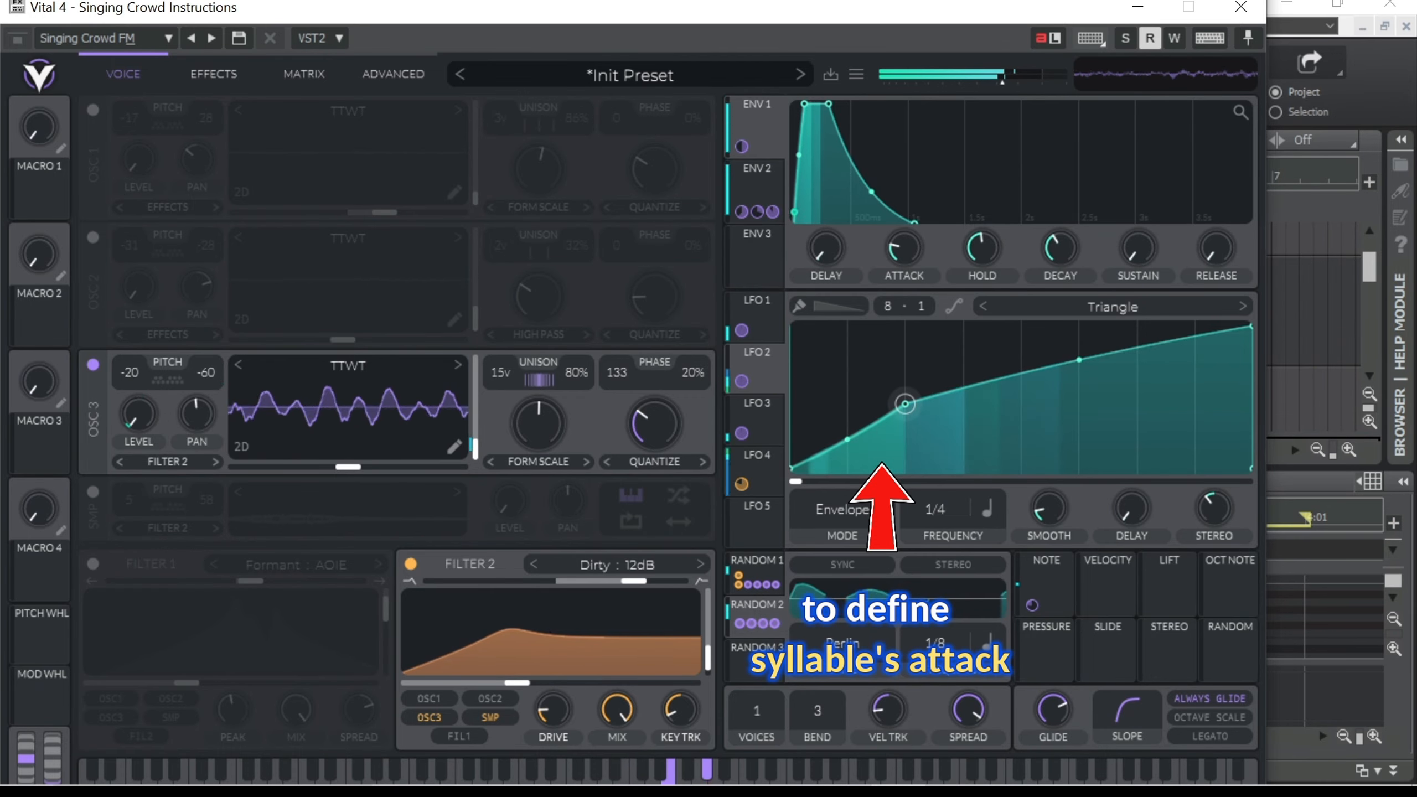
{"action": "left_click_drag", "start_coordinate": [881, 407], "coordinate": [873, 407]}
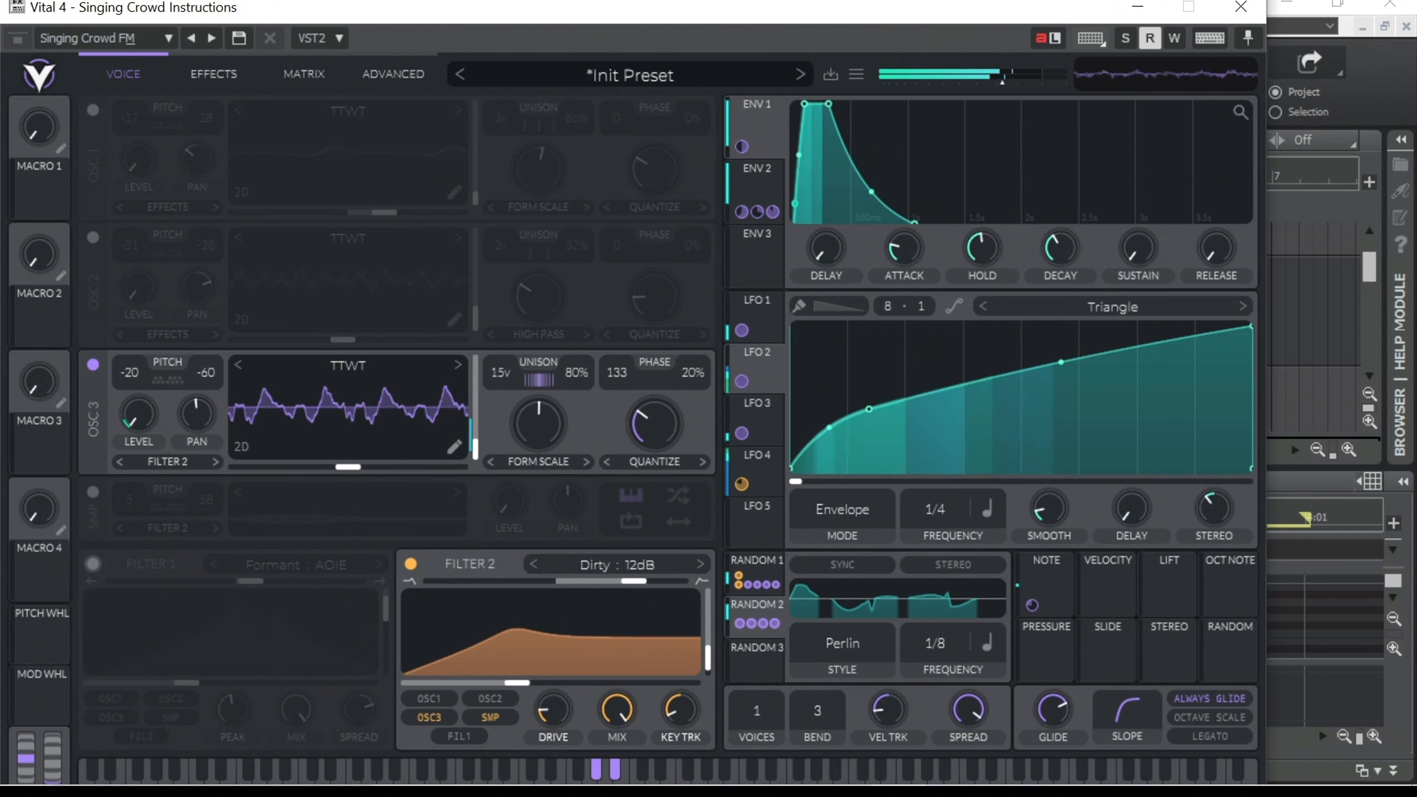
{"action": "left_click", "coordinate": [93, 492]}
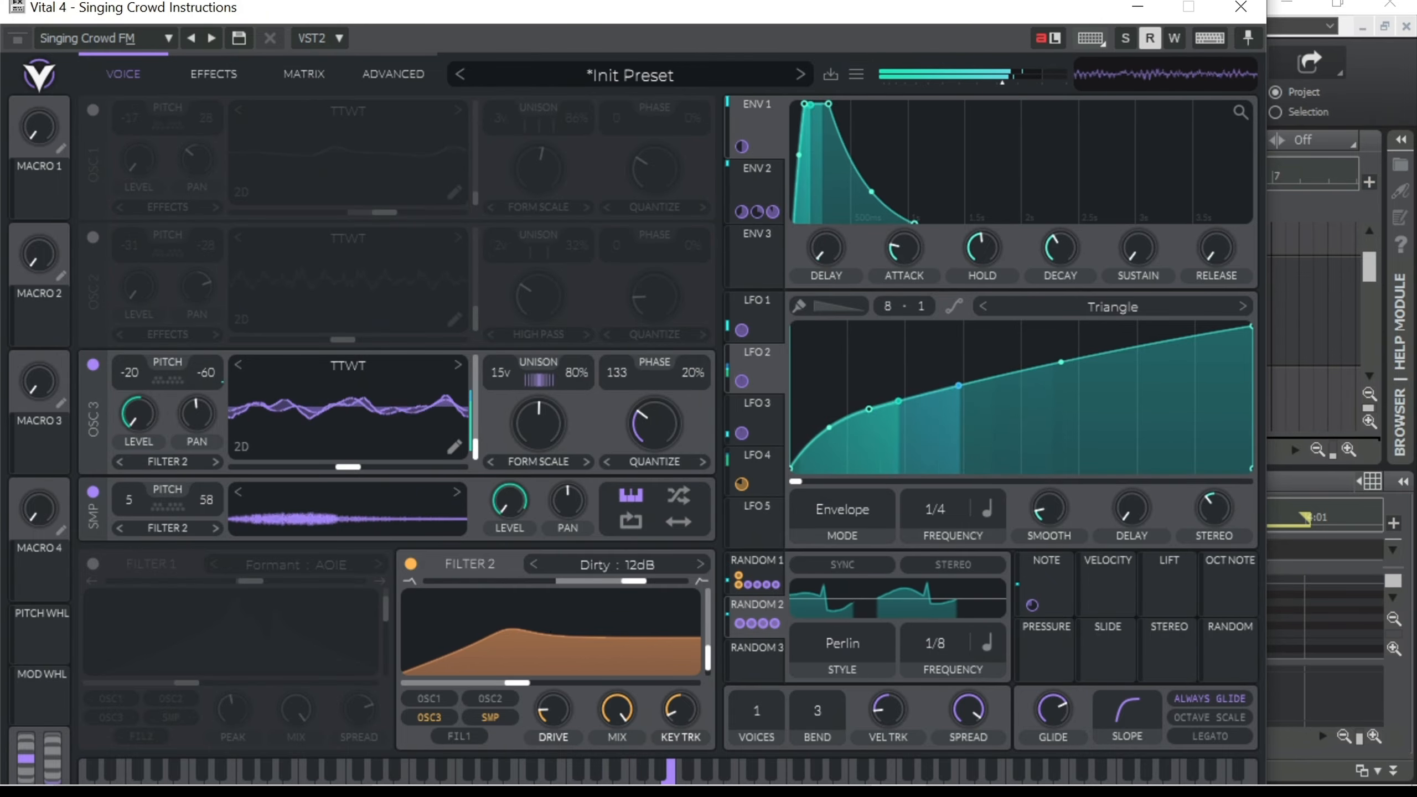
{"action": "left_click_drag", "start_coordinate": [129, 501], "coordinate": [129, 545]}
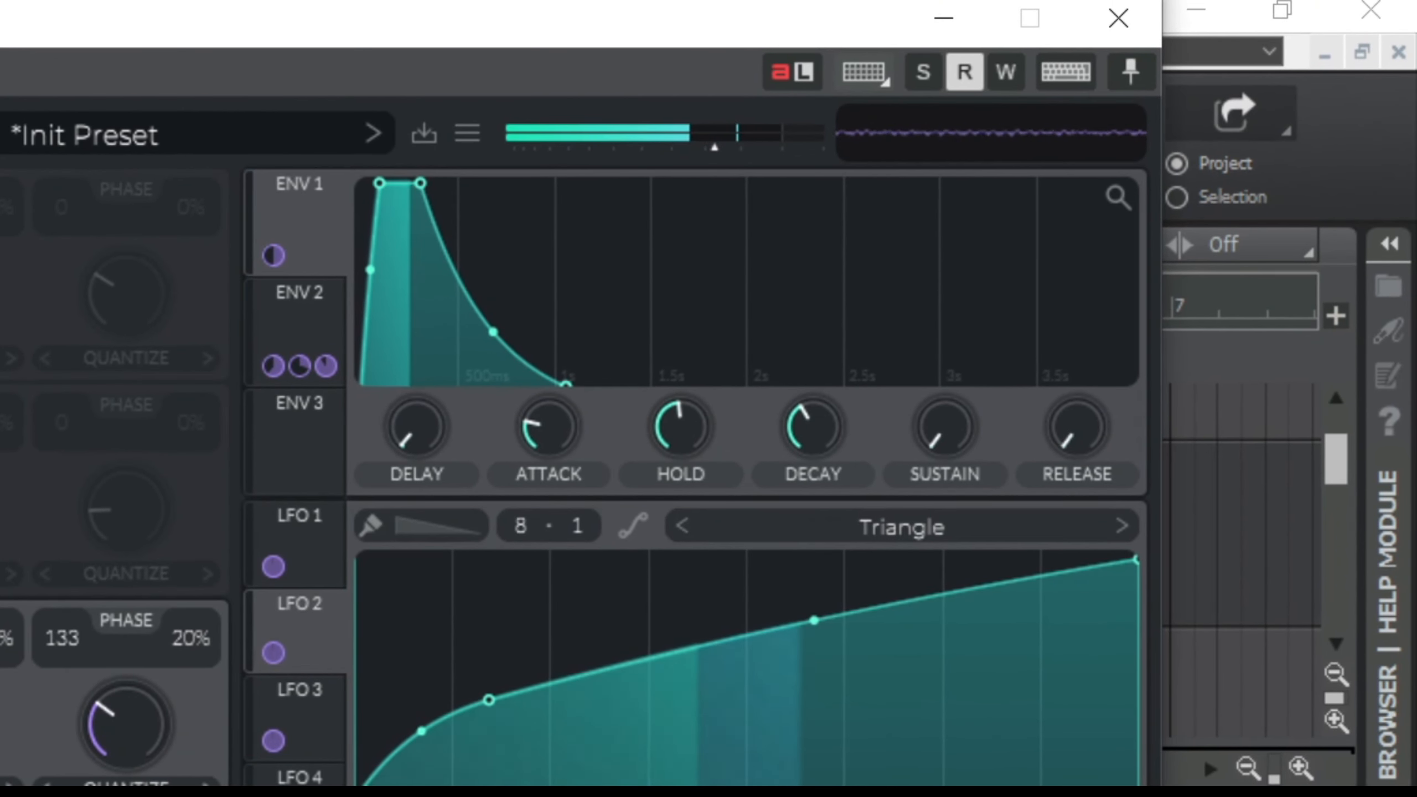
Lengthen Envelope 2's hold considerably and increase its decay time slightly
{"action": "left_click", "coordinate": [295, 330]}
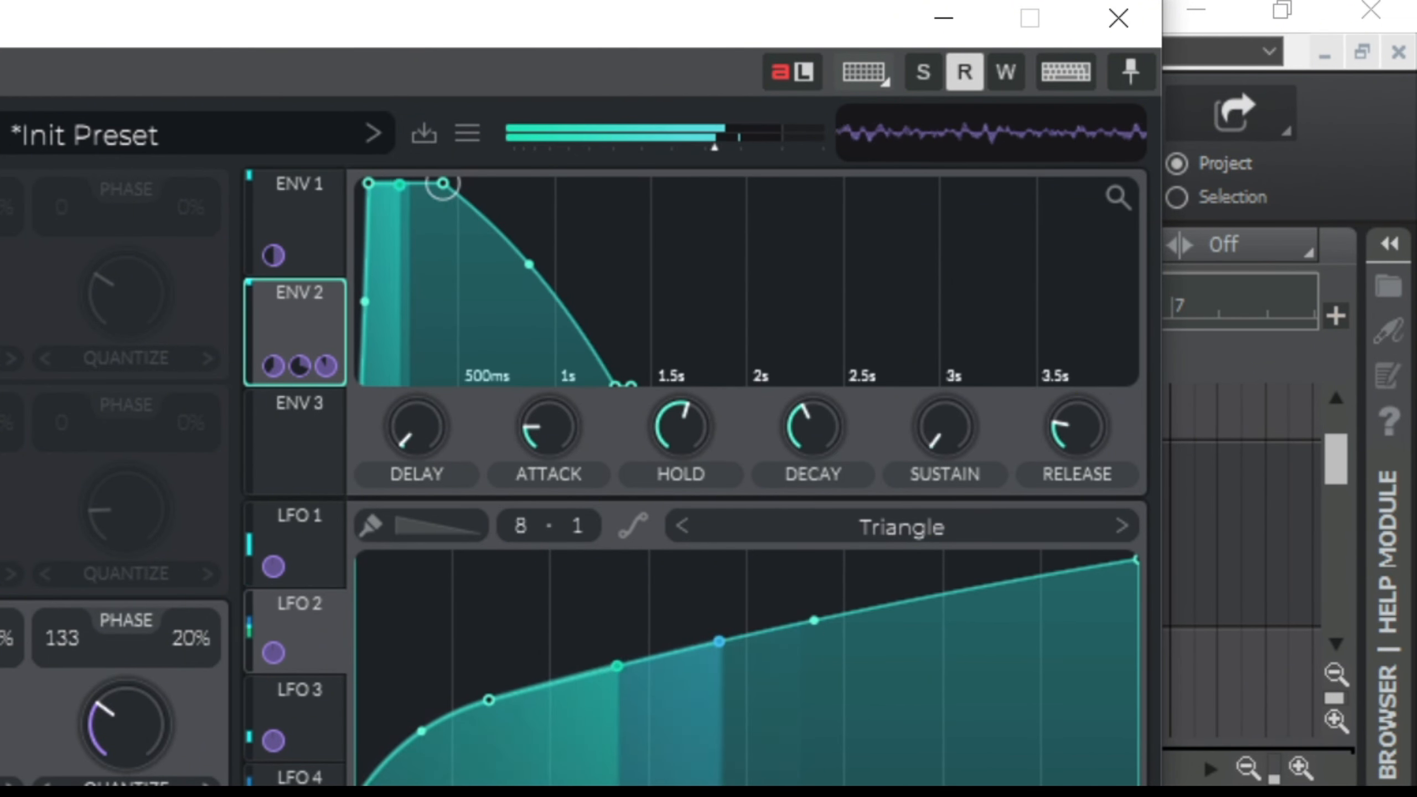
{"action": "left_click_drag", "start_coordinate": [442, 183], "coordinate": [502, 184]}
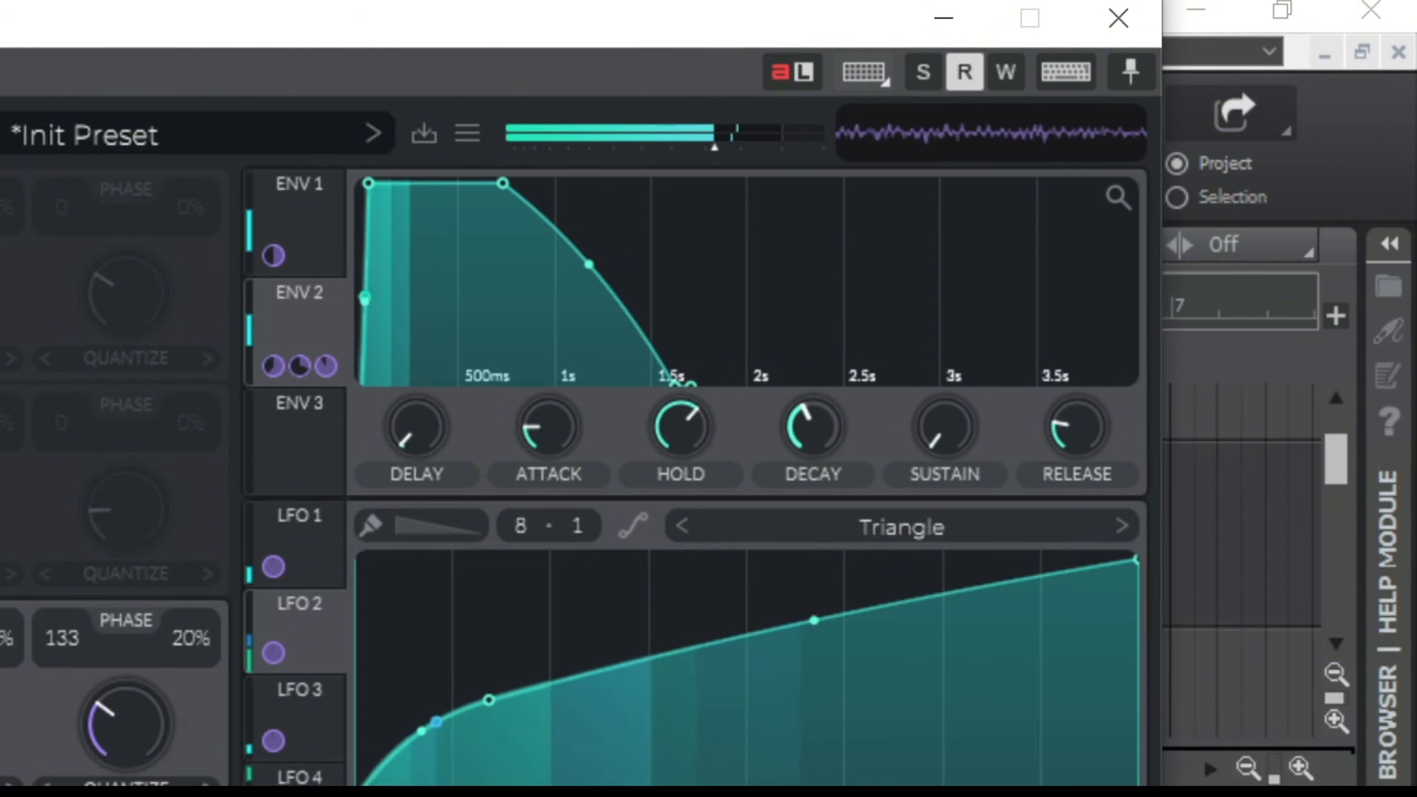
{"action": "left_click_drag", "start_coordinate": [813, 427], "coordinate": [812, 405]}
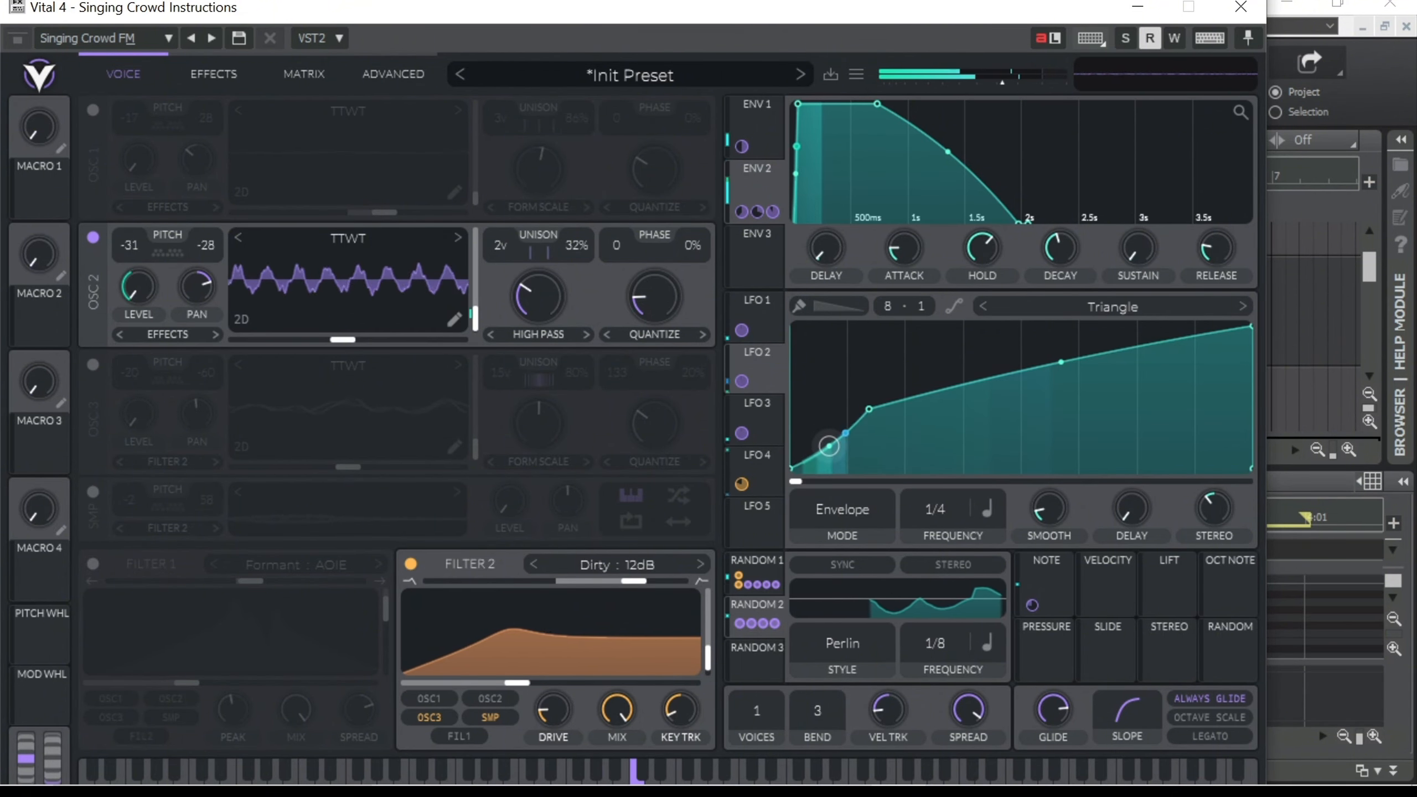
Bend LFO 2's last segment slightly upward and move LFO 3's middle node earlier and higher
{"action": "left_click_drag", "start_coordinate": [1061, 362], "coordinate": [1061, 355]}
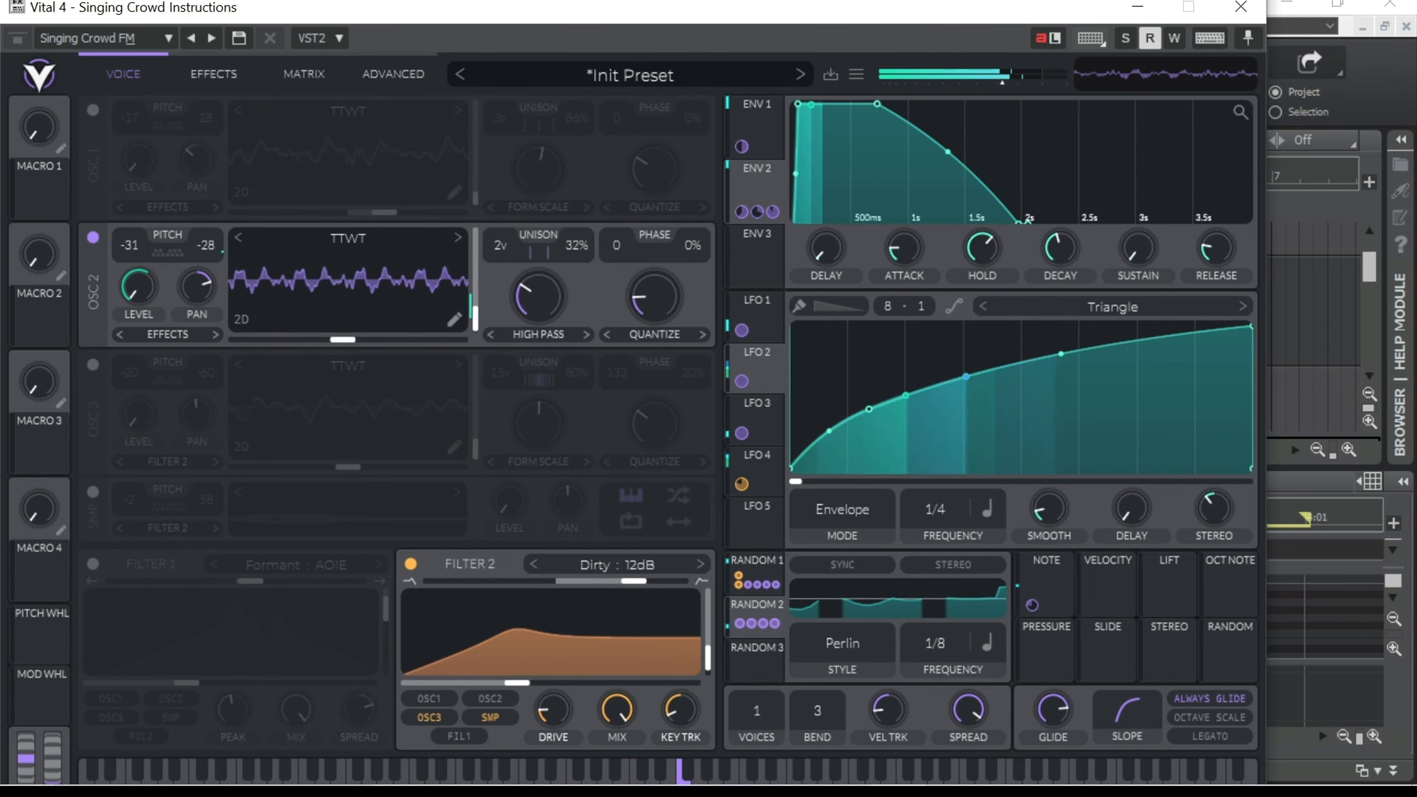
{"action": "left_click", "coordinate": [748, 419]}
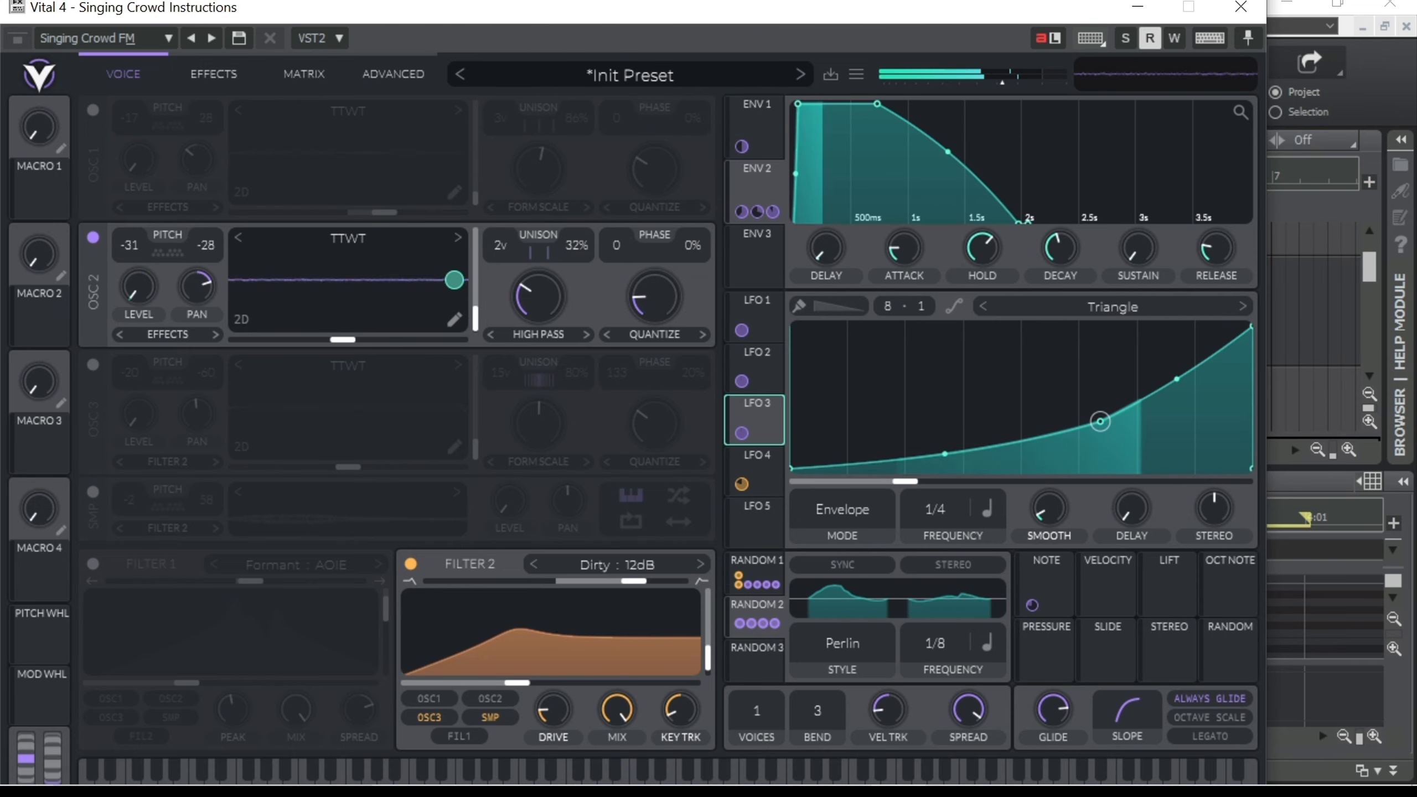
{"action": "left_click_drag", "start_coordinate": [1100, 421], "coordinate": [1062, 403]}
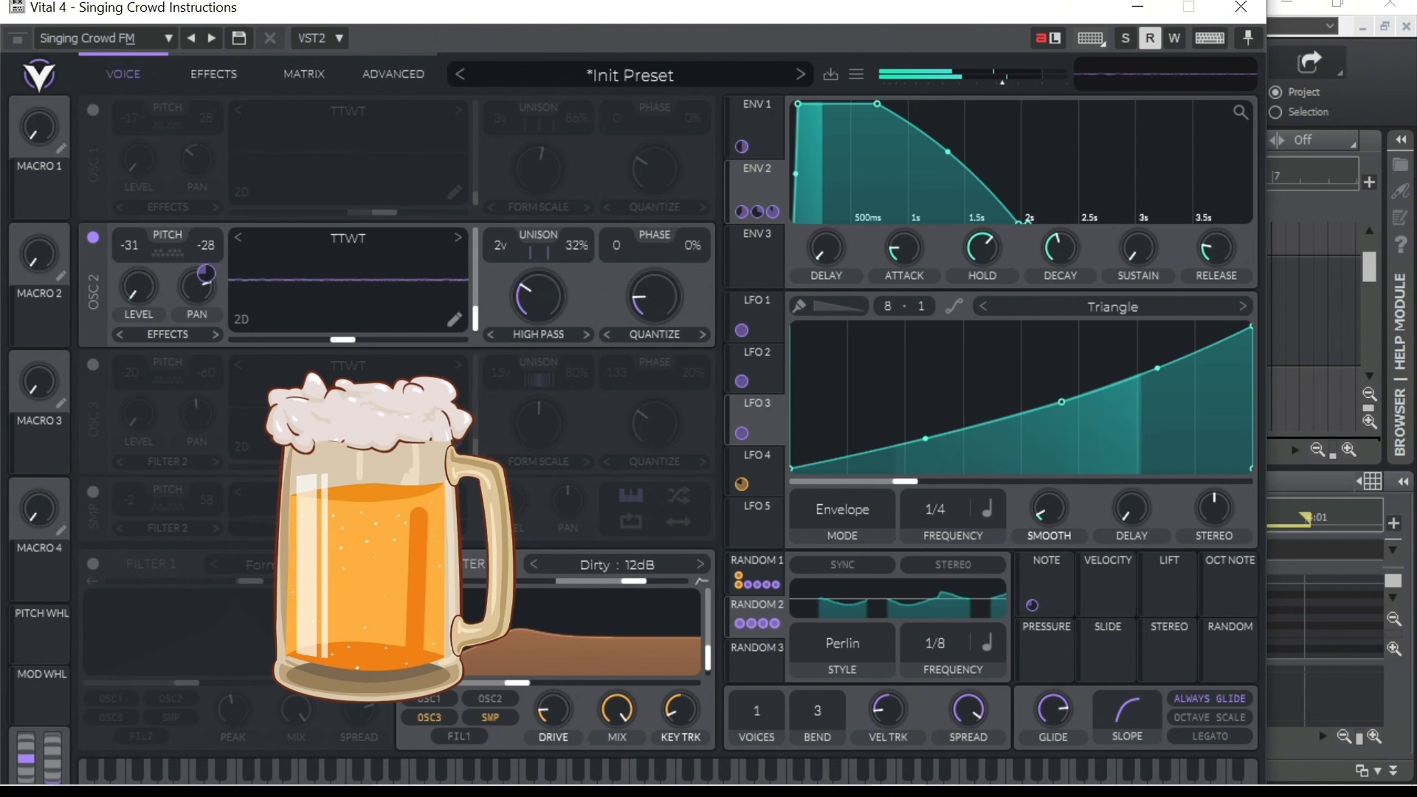
Isolate oscillator 1 by switching off oscillator 2, oscillator 3 and the sampler and switching oscillator 1 on
{"action": "mouse_move", "coordinate": [205, 273]}
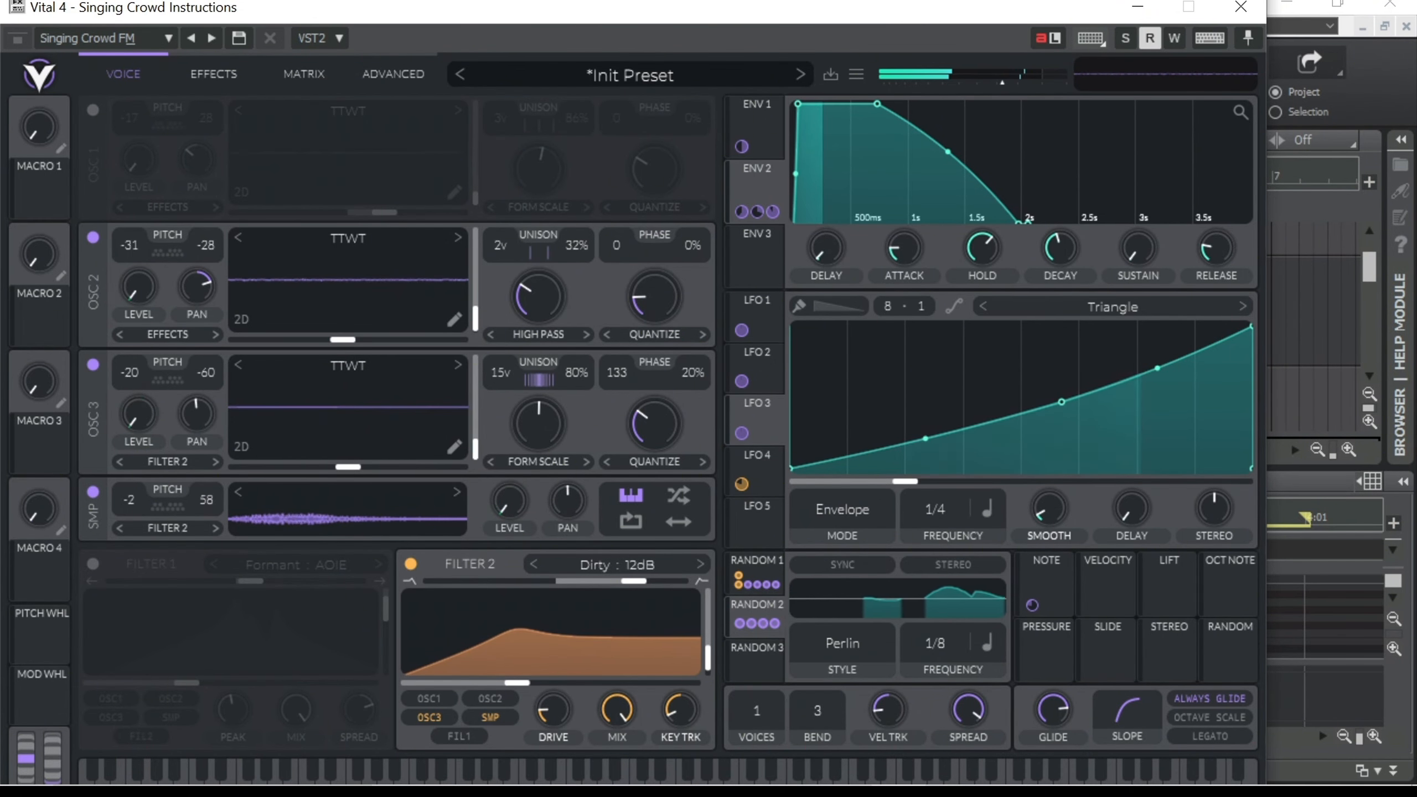
{"action": "left_click", "coordinate": [92, 237]}
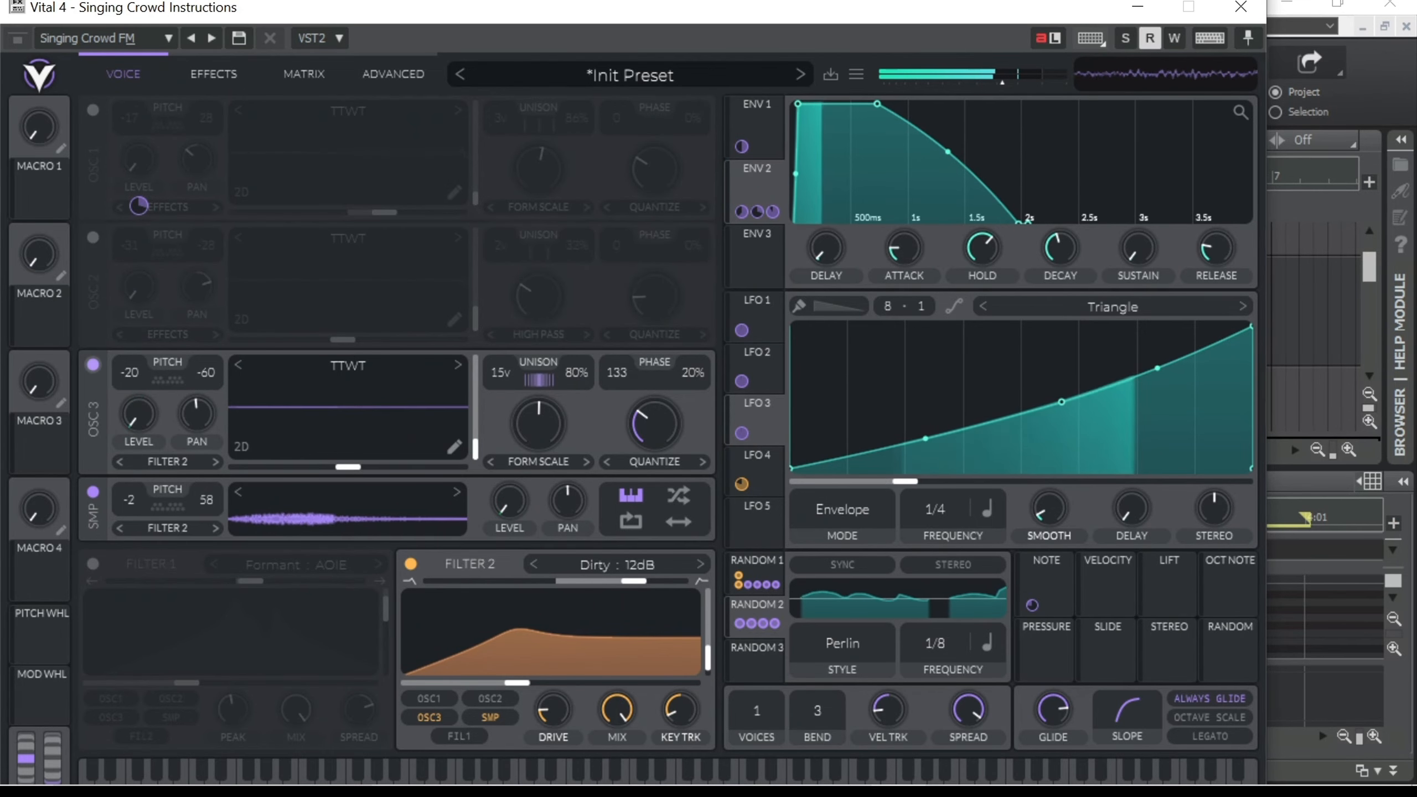
{"action": "left_click", "coordinate": [92, 363]}
{"action": "left_click", "coordinate": [93, 491]}
{"action": "left_click", "coordinate": [92, 110]}
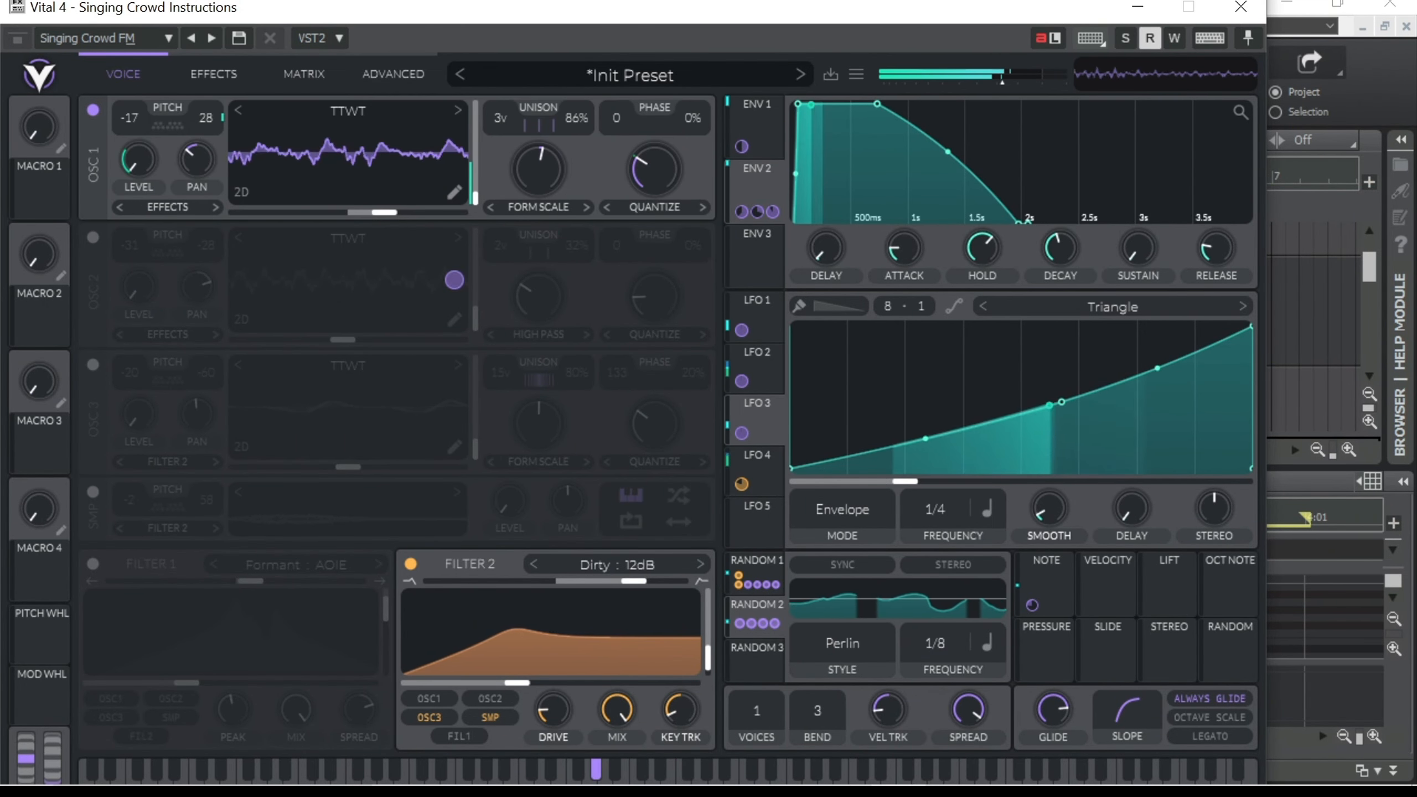
Reshape LFO 1 by moving its first node slightly earlier and its second node slightly lower, and reduce oscillator 1's form scale a little
{"action": "mouse_move", "coordinate": [454, 152]}
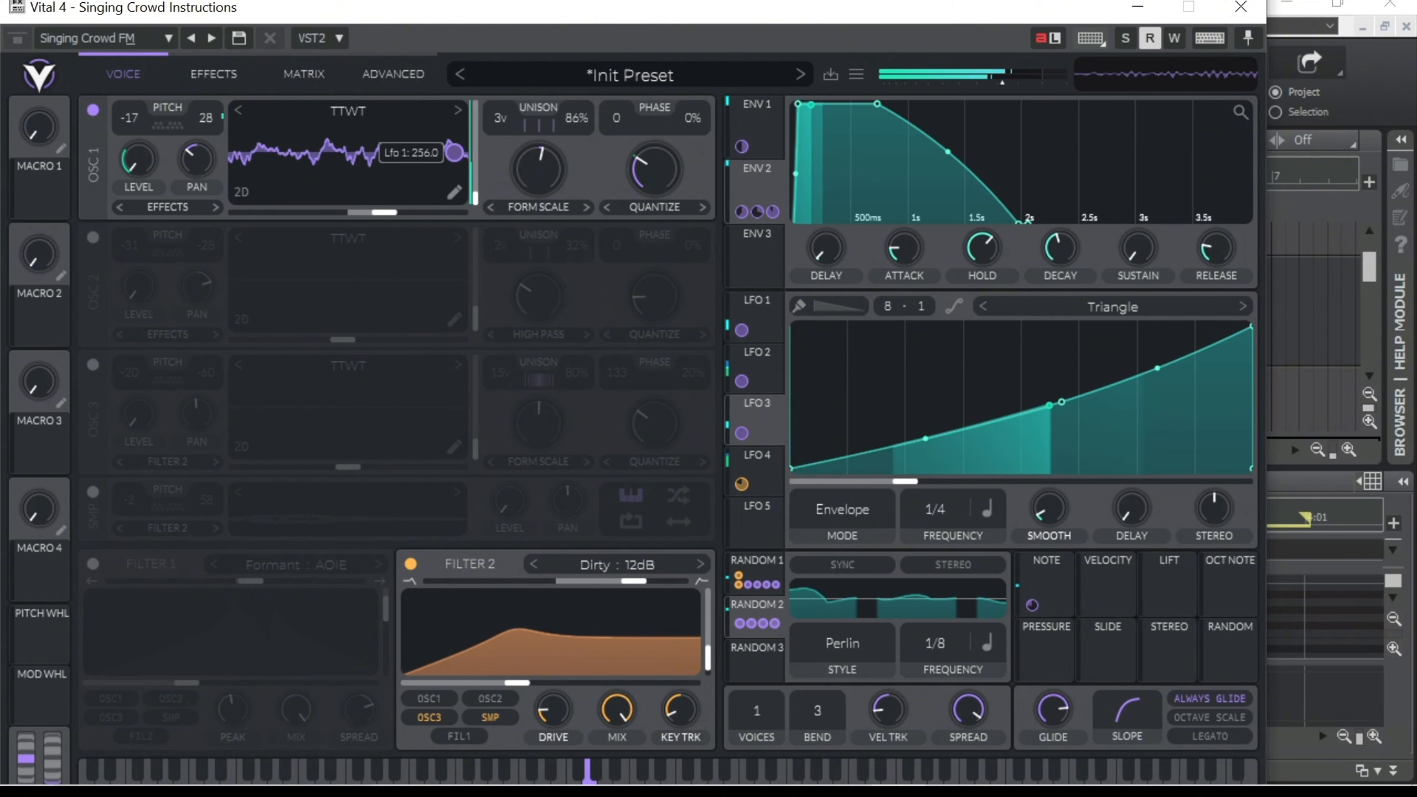
{"action": "left_click", "coordinate": [755, 315]}
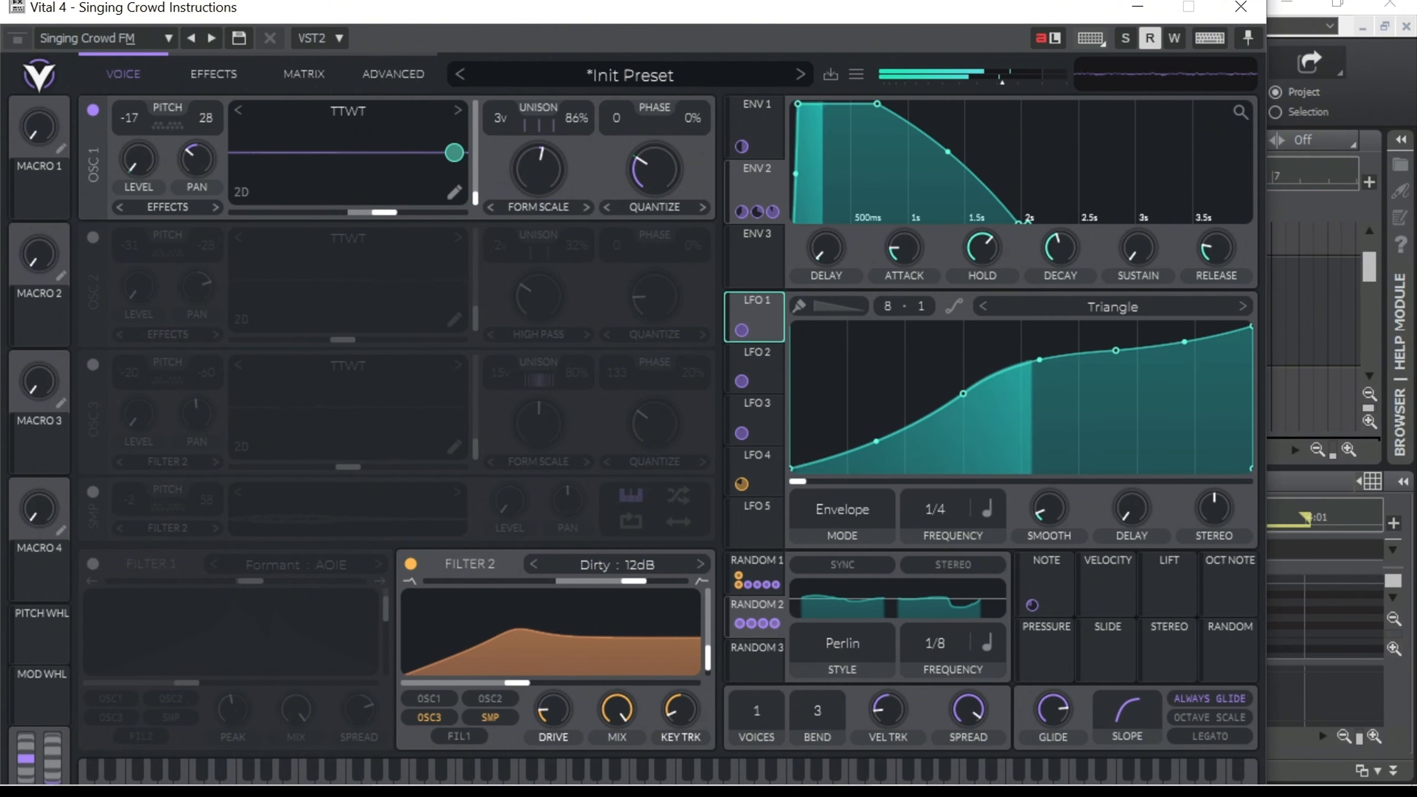
{"action": "left_click_drag", "start_coordinate": [963, 391], "coordinate": [946, 391]}
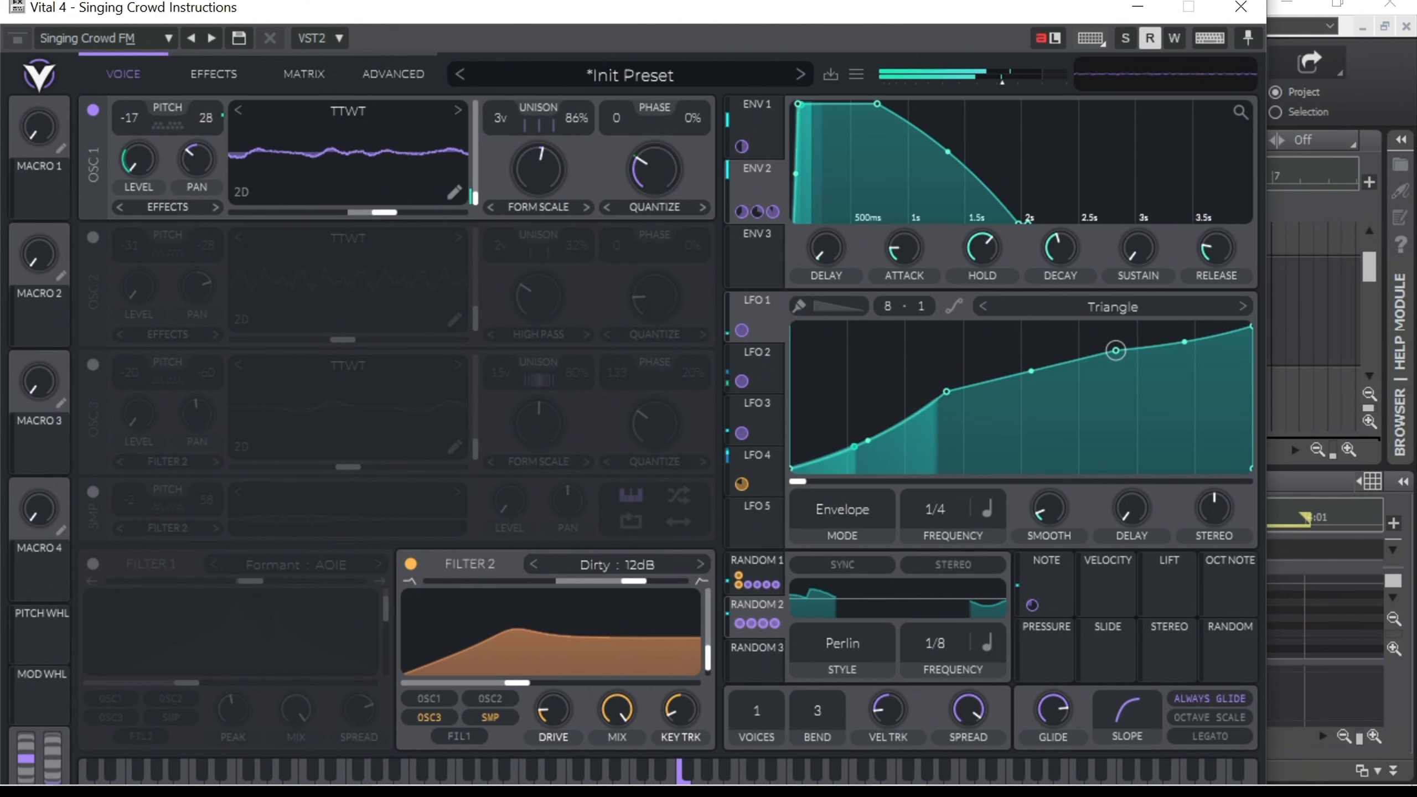
{"action": "left_click_drag", "start_coordinate": [1115, 350], "coordinate": [1118, 358]}
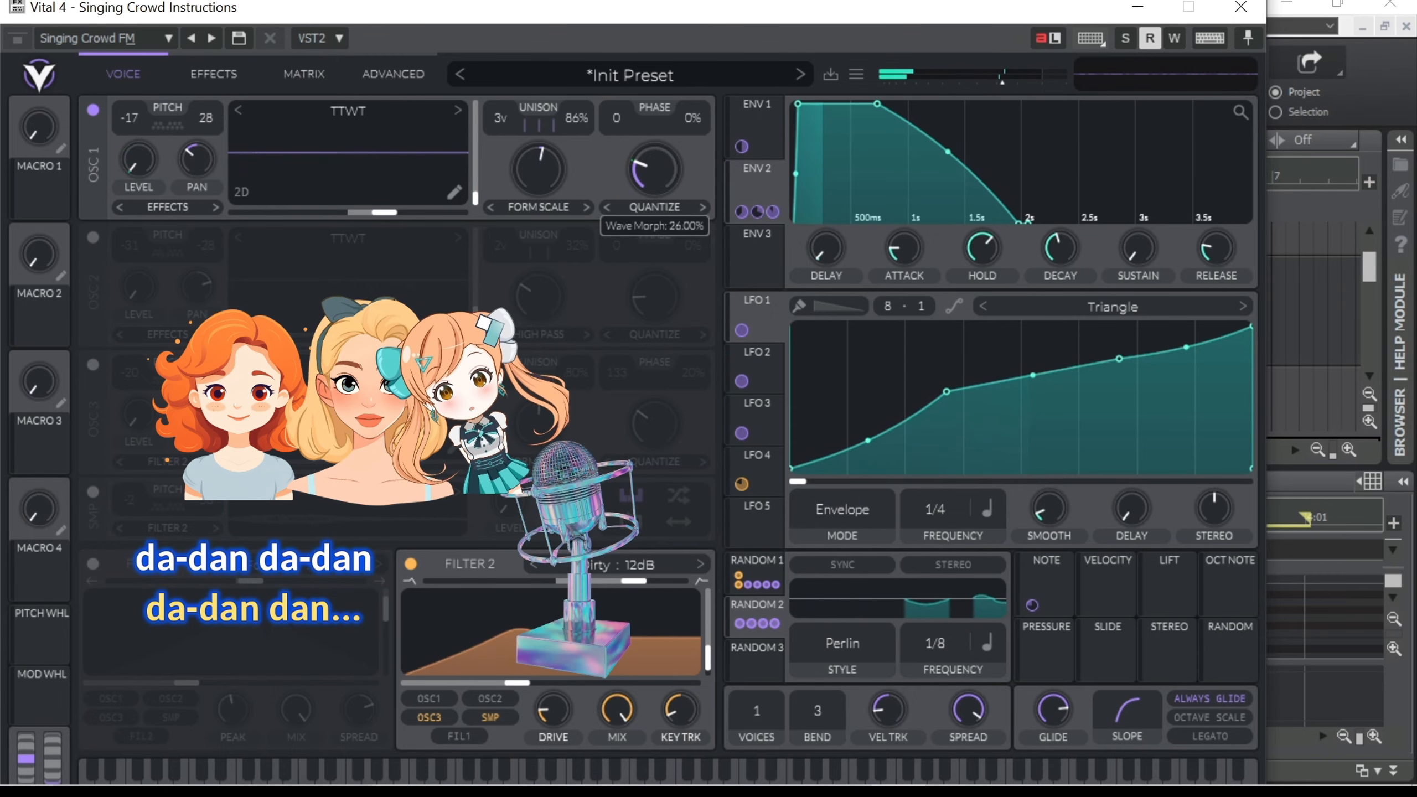
{"action": "left_click_drag", "start_coordinate": [539, 167], "coordinate": [539, 176]}
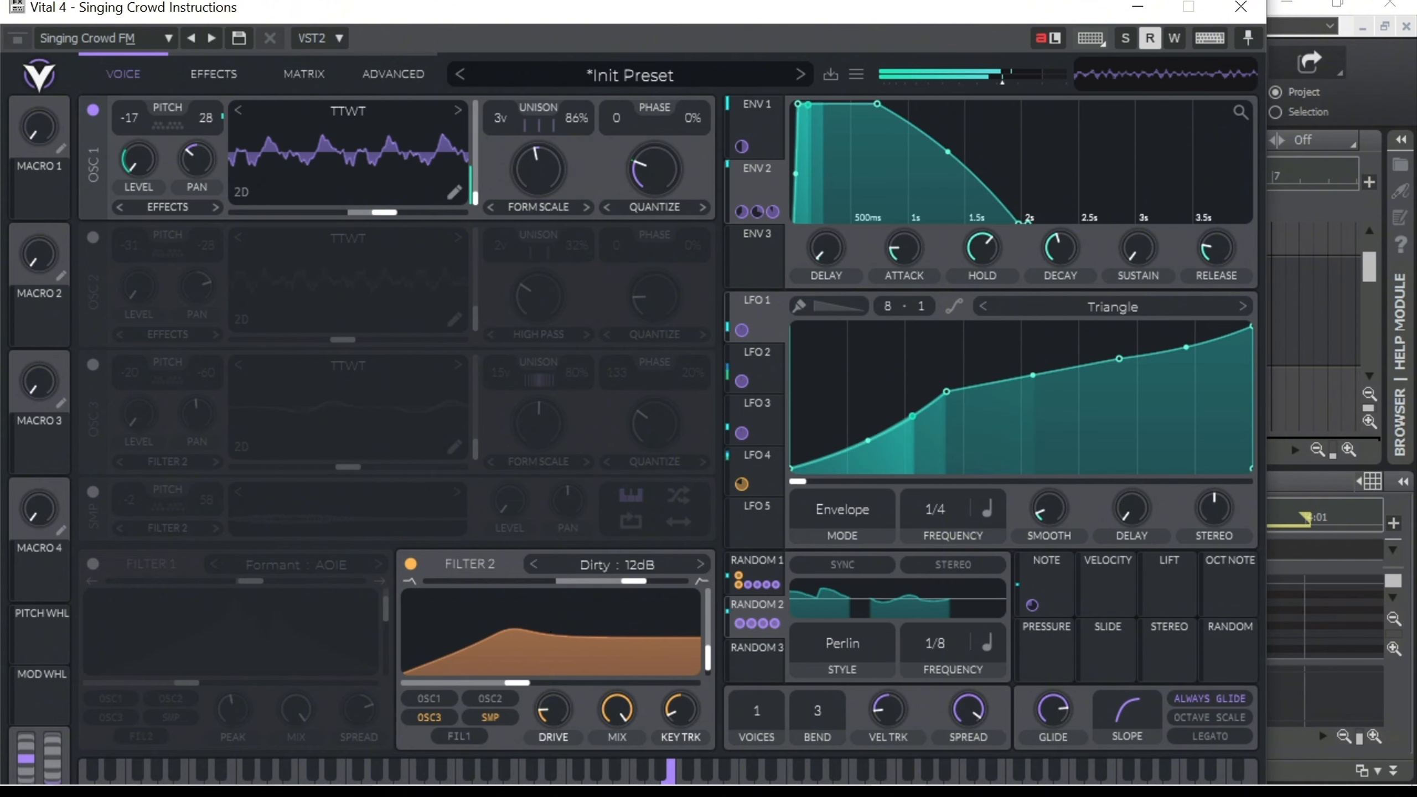
Show the Cakewalk console and inspect the M&F Crowd track's epicVerb settings and the other effects on its strip
{"action": "scroll", "coordinate": [129, 117], "scroll_direction": "down", "scroll_amount": 1}
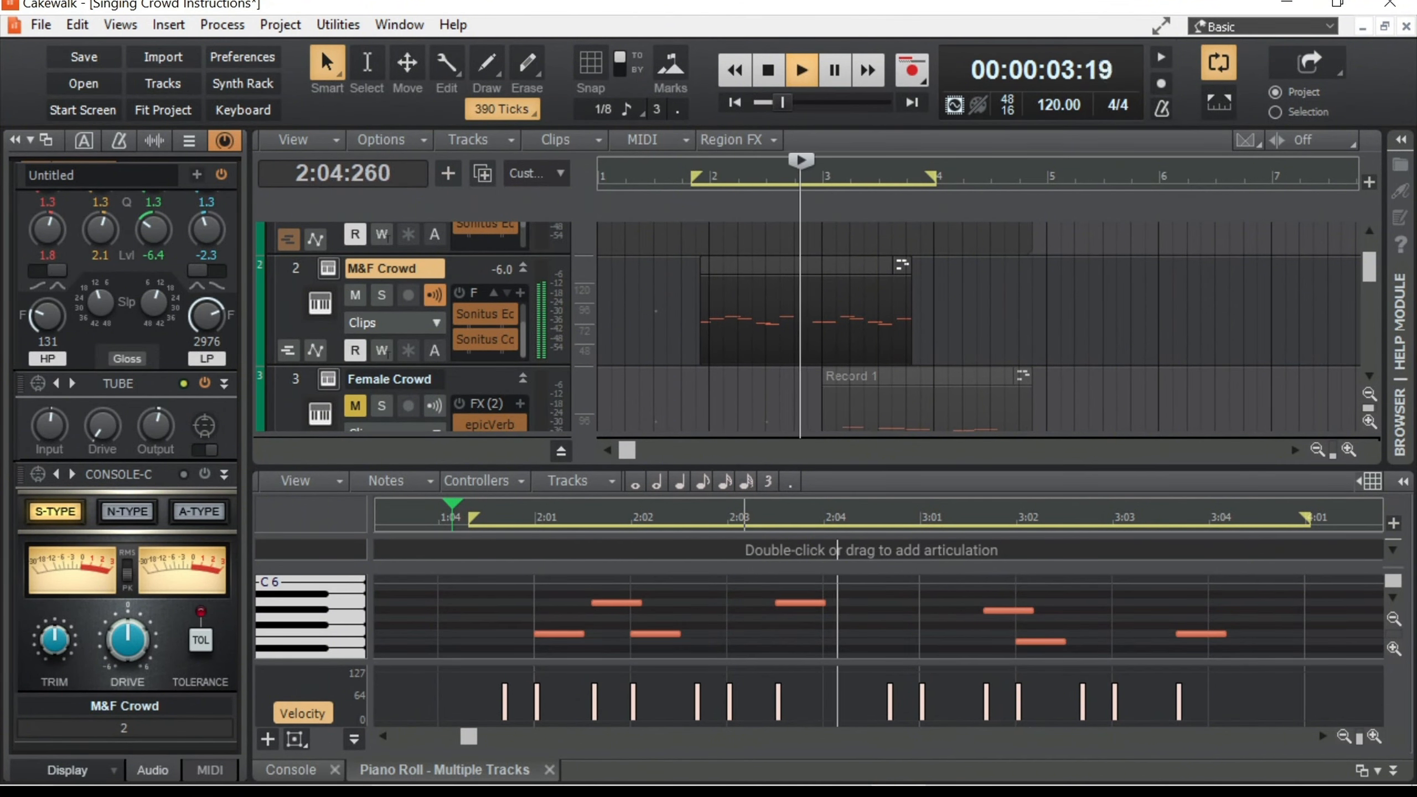
{"action": "left_click", "coordinate": [290, 770]}
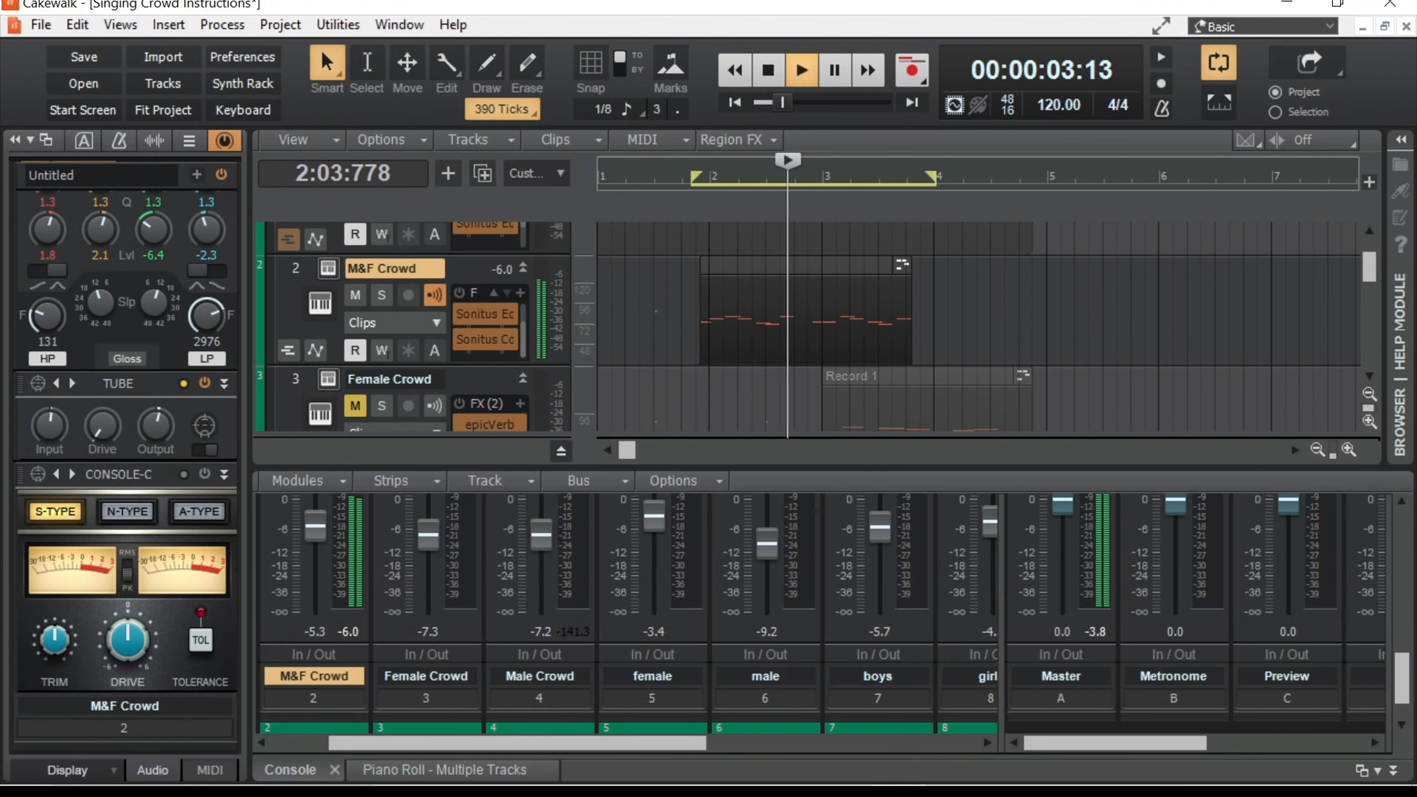
{"action": "scroll", "coordinate": [820, 575], "scroll_direction": "up", "scroll_amount": 5}
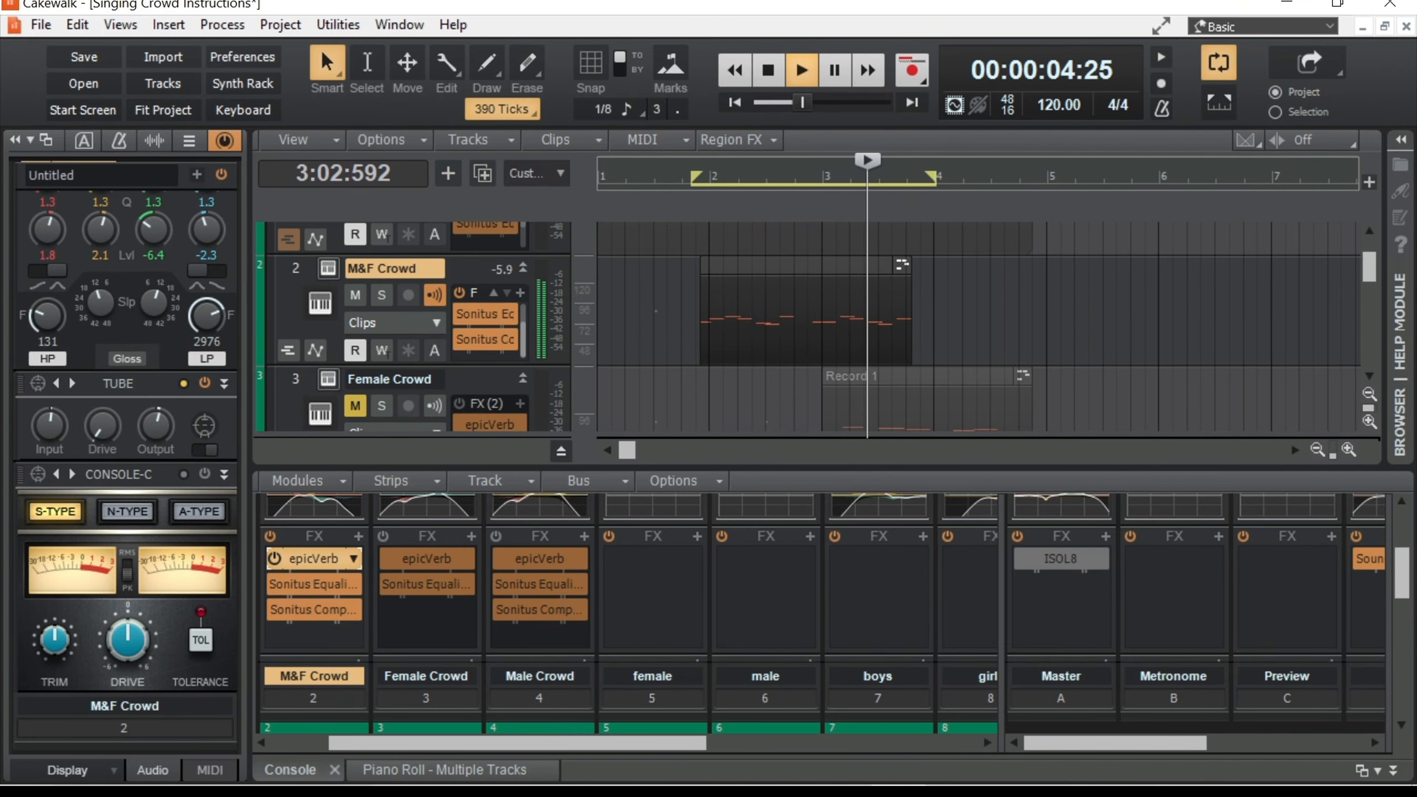
{"action": "double_click", "coordinate": [314, 558]}
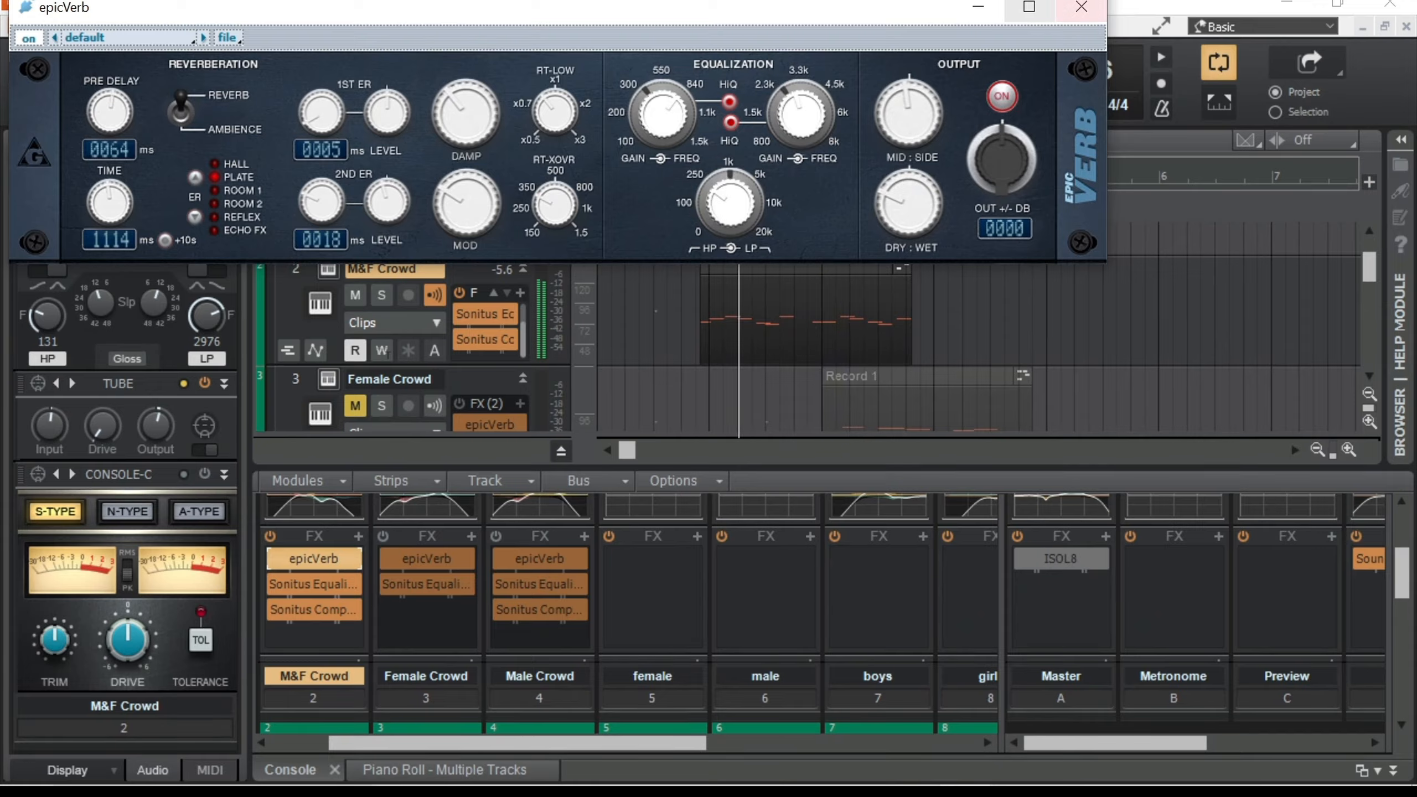
{"action": "left_click", "coordinate": [1081, 7]}
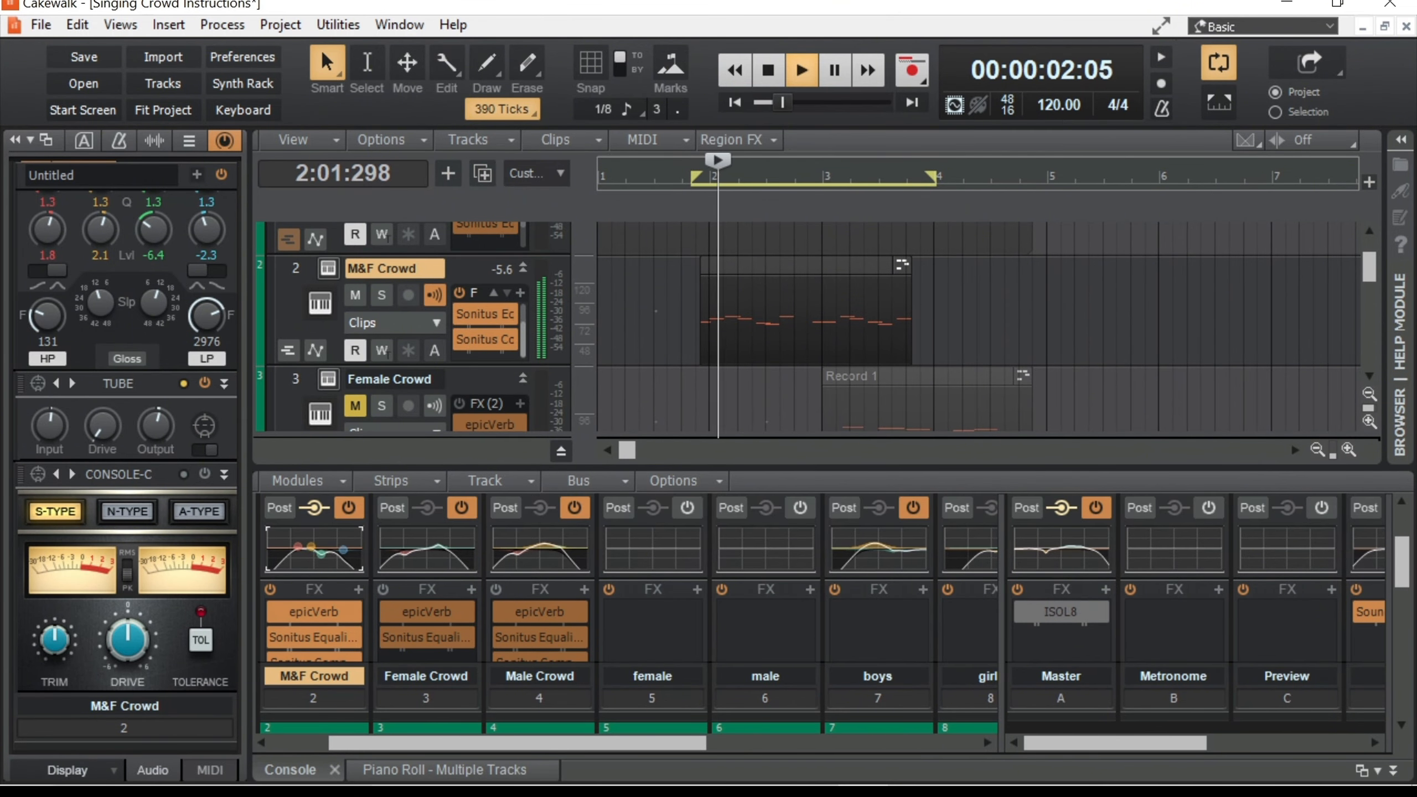
{"action": "scroll", "coordinate": [821, 586], "scroll_direction": "down", "scroll_amount": 1}
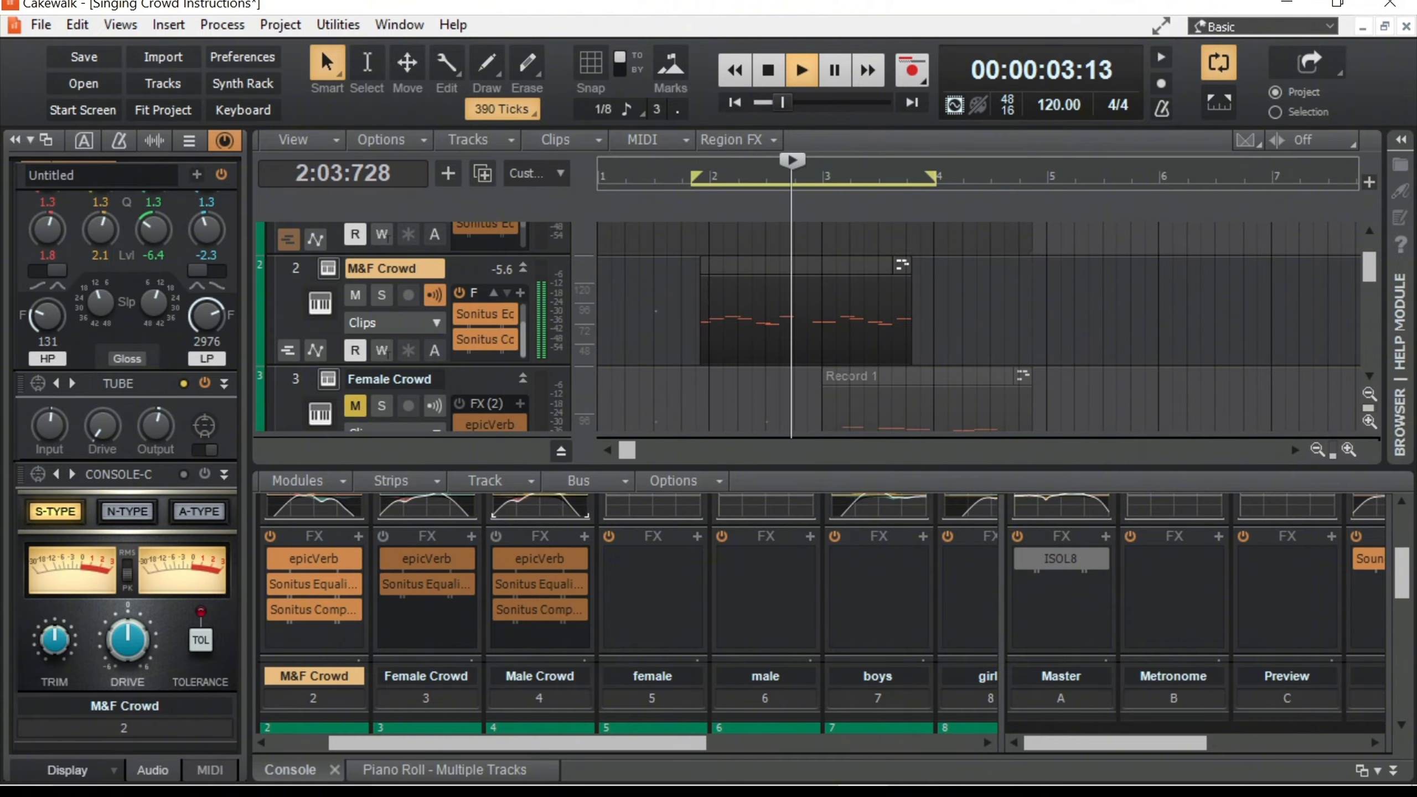
{"action": "scroll", "coordinate": [821, 586], "scroll_direction": "up", "scroll_amount": 2}
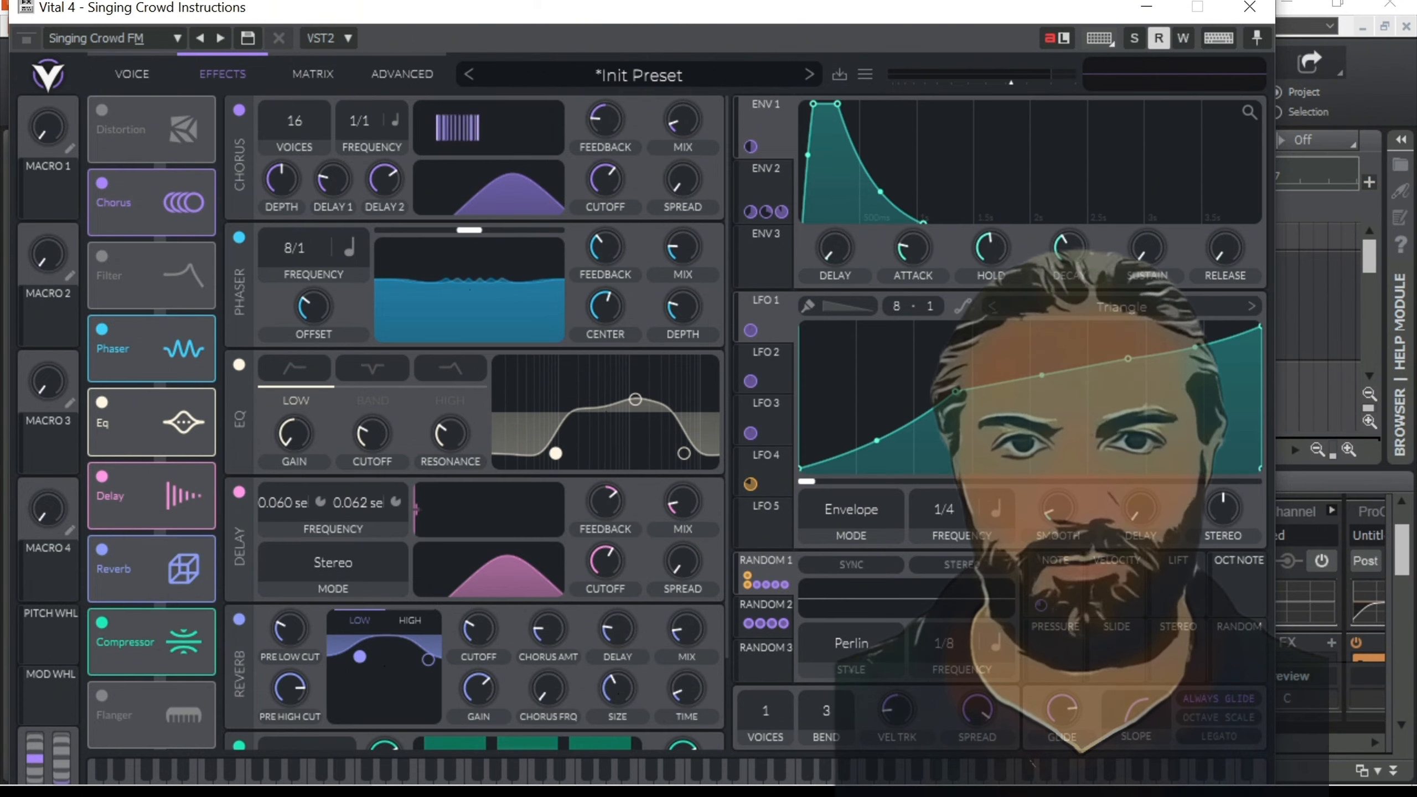
Look through the Vital effects chain from the chorus down to the compressor
{"action": "scroll", "coordinate": [474, 424], "scroll_direction": "down", "scroll_amount": 1}
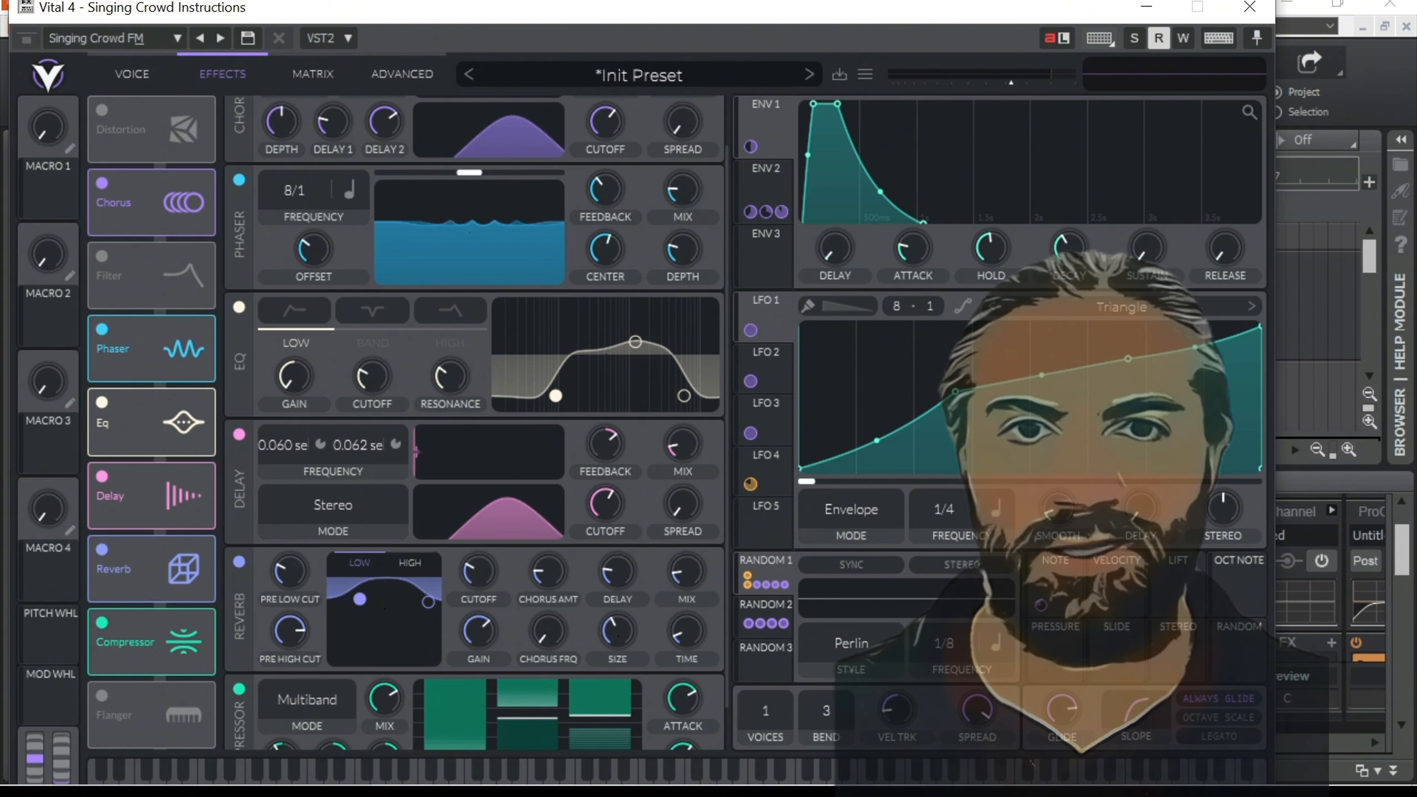
{"action": "scroll", "coordinate": [476, 422], "scroll_direction": "down", "scroll_amount": 1}
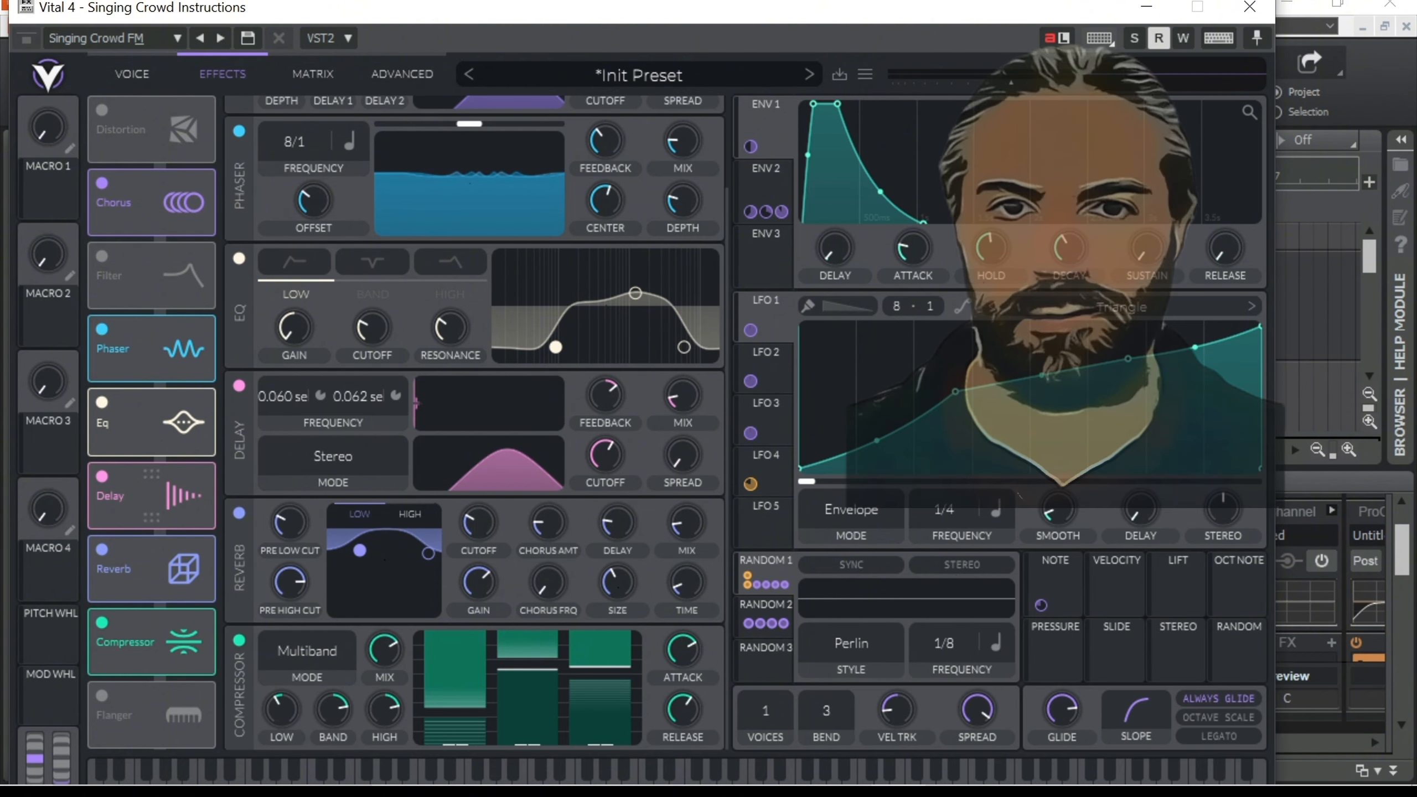